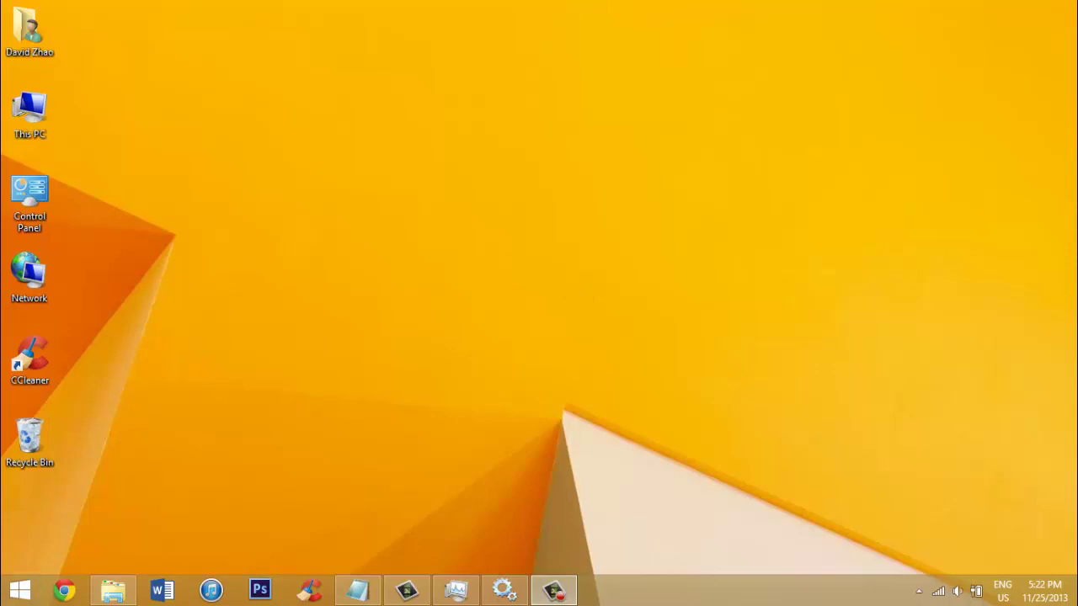
# Return to the desktop and launch Task Manager from the taskbar menu
pyautogui.press('super')
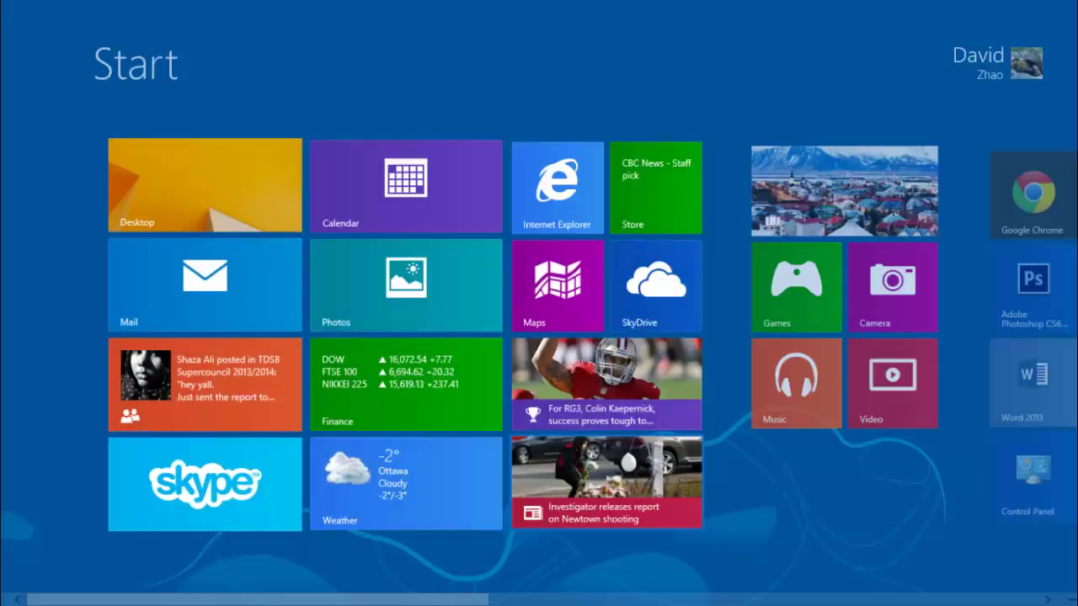
pyautogui.scroll(-5, 538, 337)
pyautogui.click(20, 589)
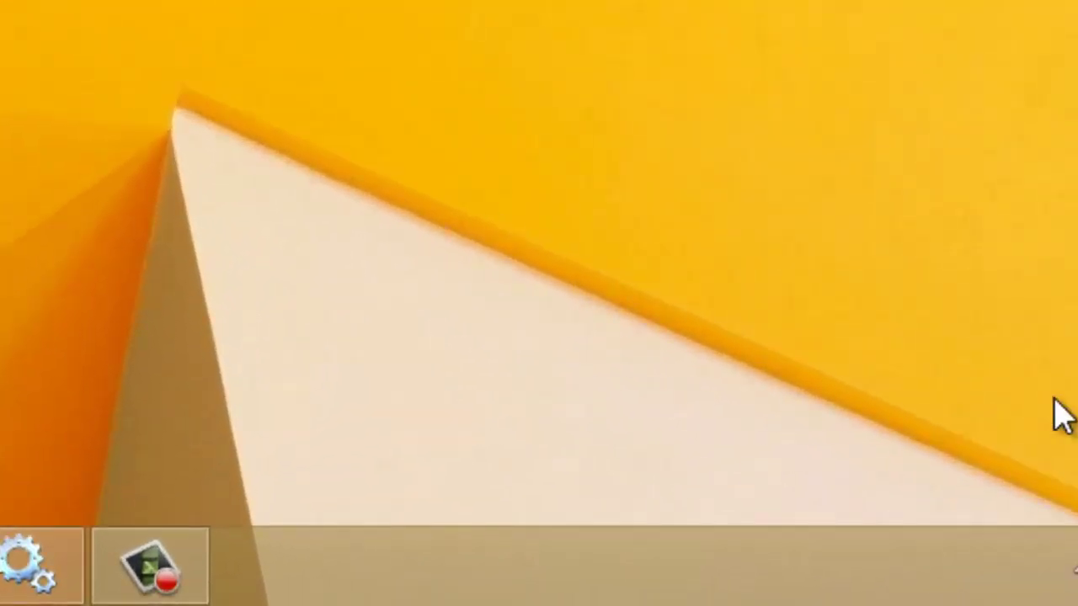
pyautogui.rightClick(434, 585)
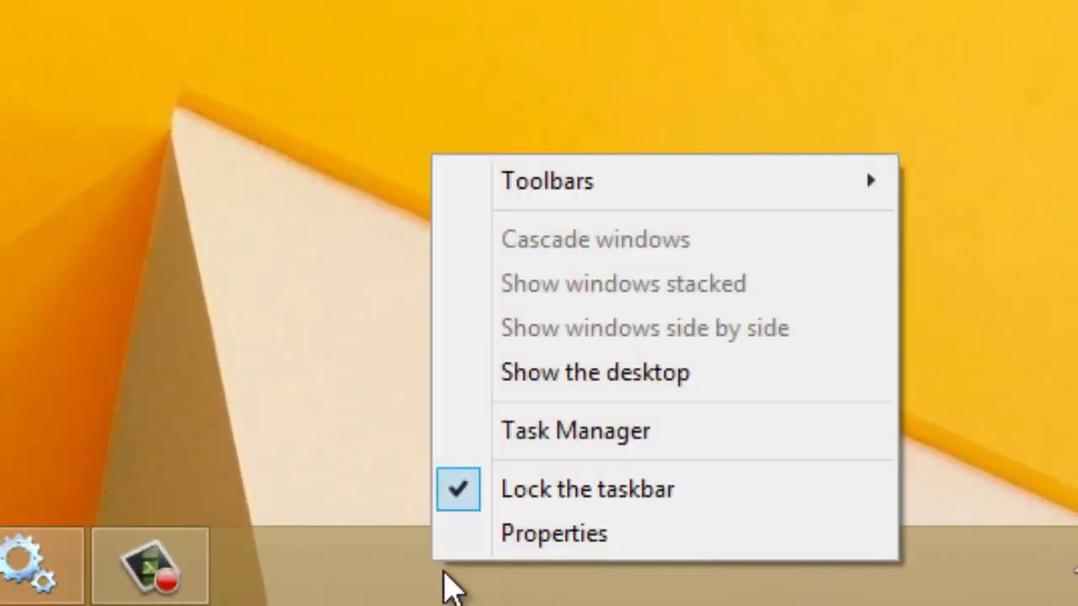
pyautogui.click(574, 442)
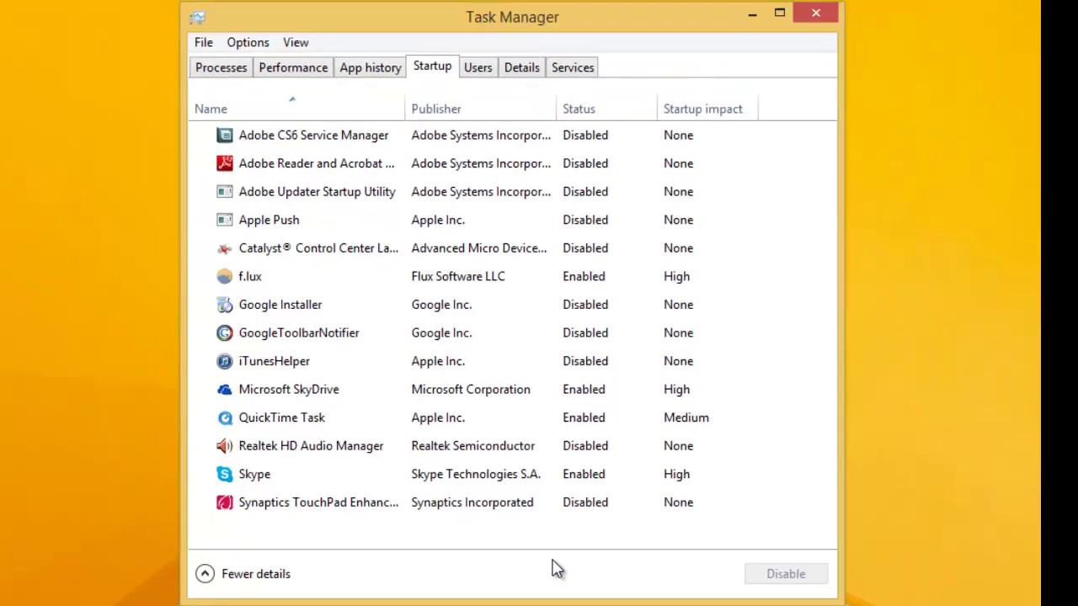
# Show Task Manager in full detail on the Startup tab, sorted by startup impact
pyautogui.click(226, 71)
pyautogui.click(256, 573)
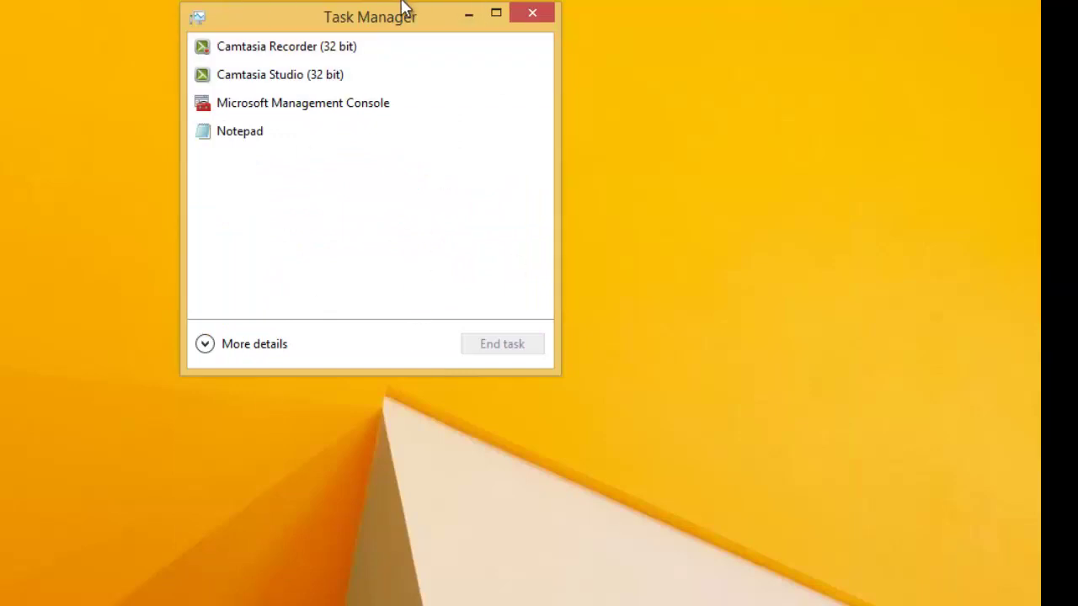
pyautogui.moveTo(407, 9); pyautogui.dragTo(396, 0)
pyautogui.click(247, 313)
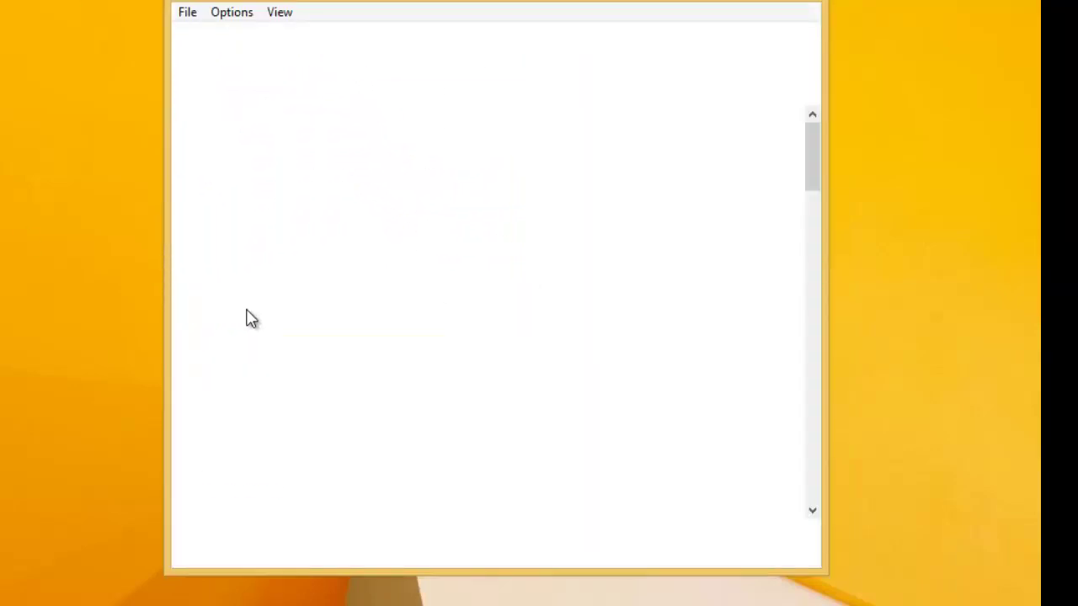
pyautogui.click(426, 42)
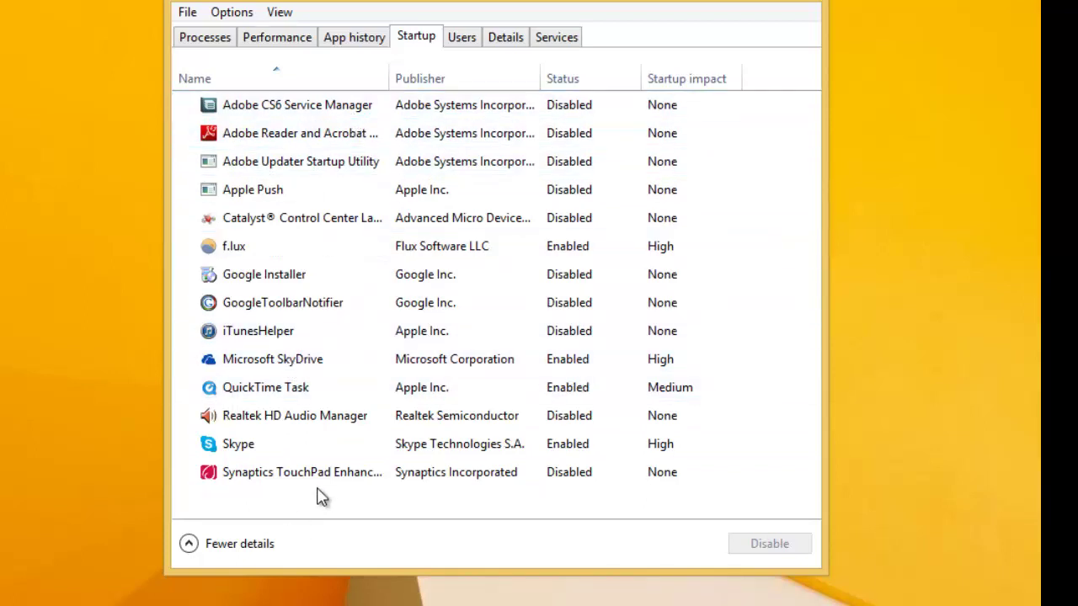
pyautogui.click(702, 79)
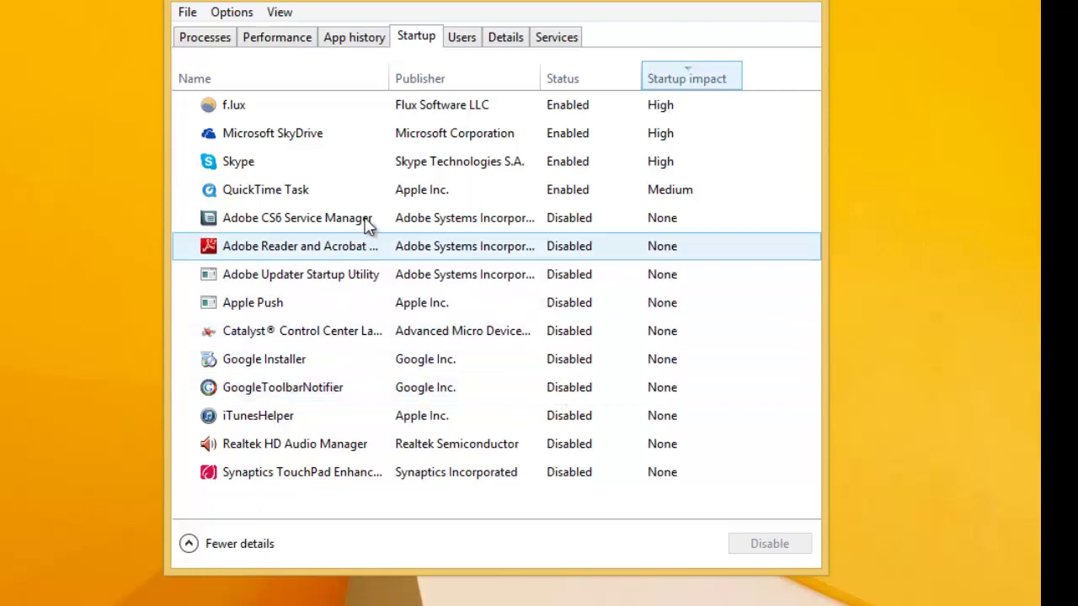
# Disable QuickTime Task at startup and check that it stays disabled
pyautogui.rightClick(406, 194)
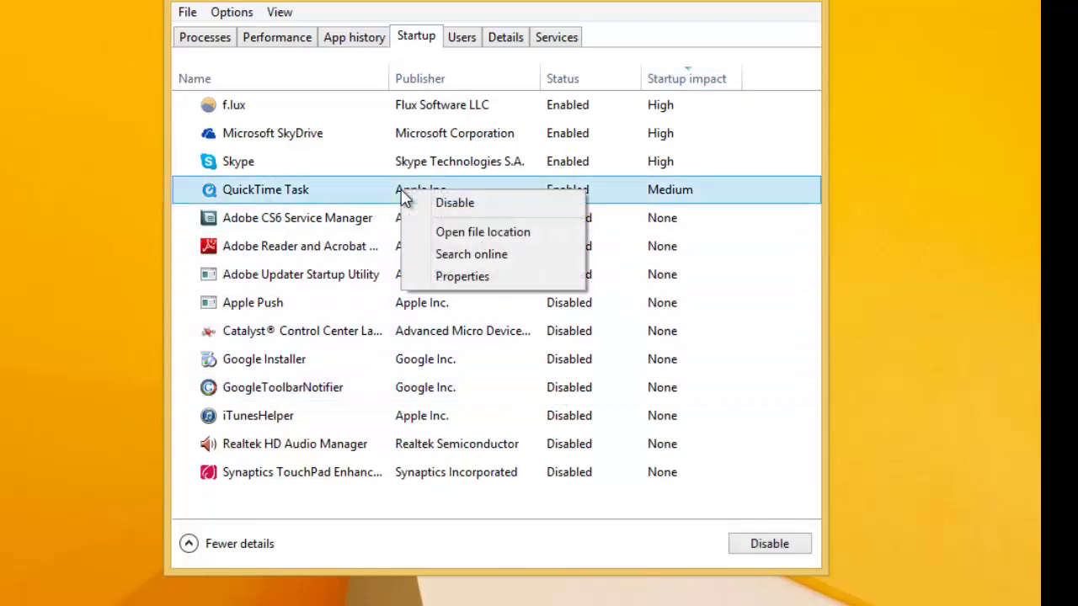
pyautogui.click(425, 207)
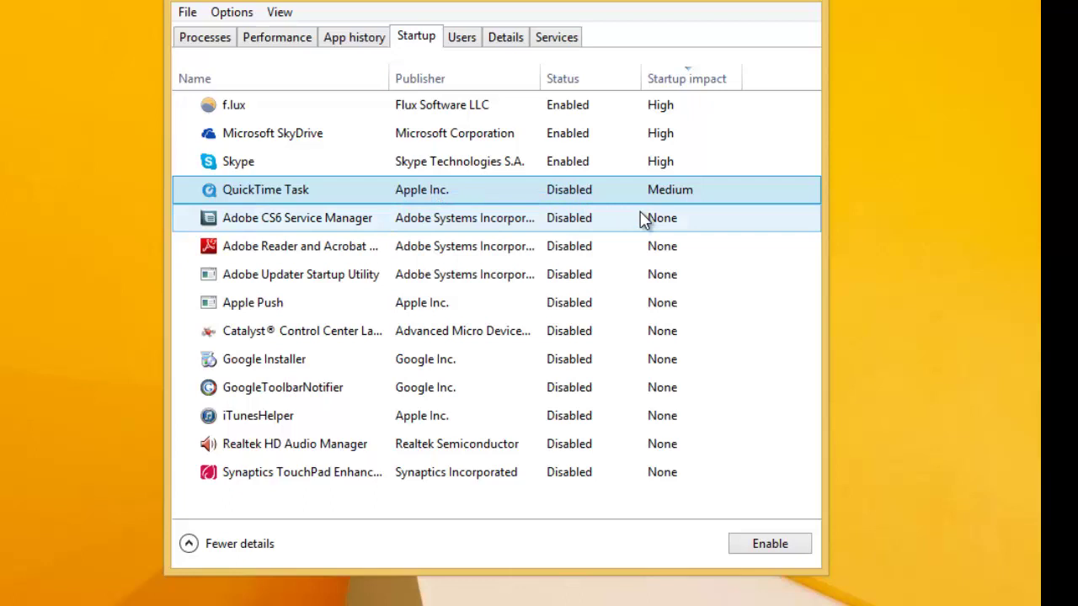
pyautogui.click(609, 224)
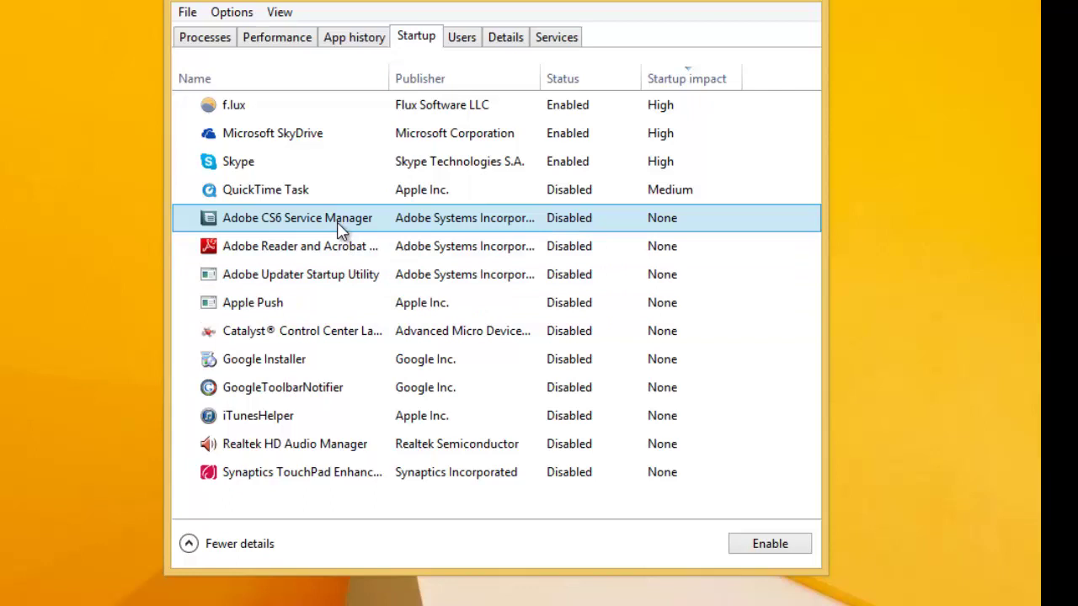
pyautogui.click(321, 189)
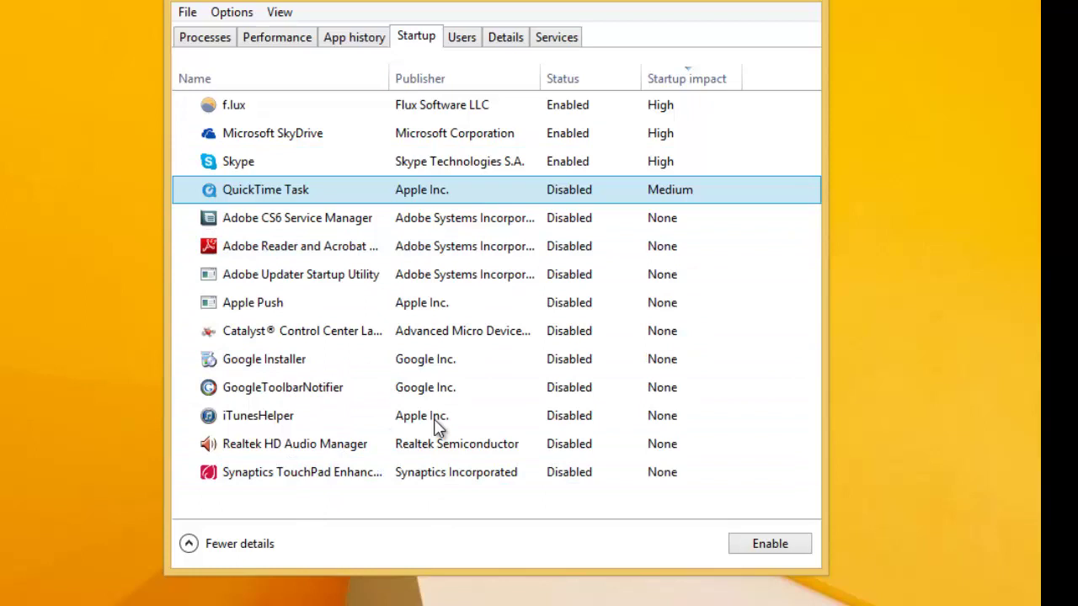
pyautogui.click(427, 360)
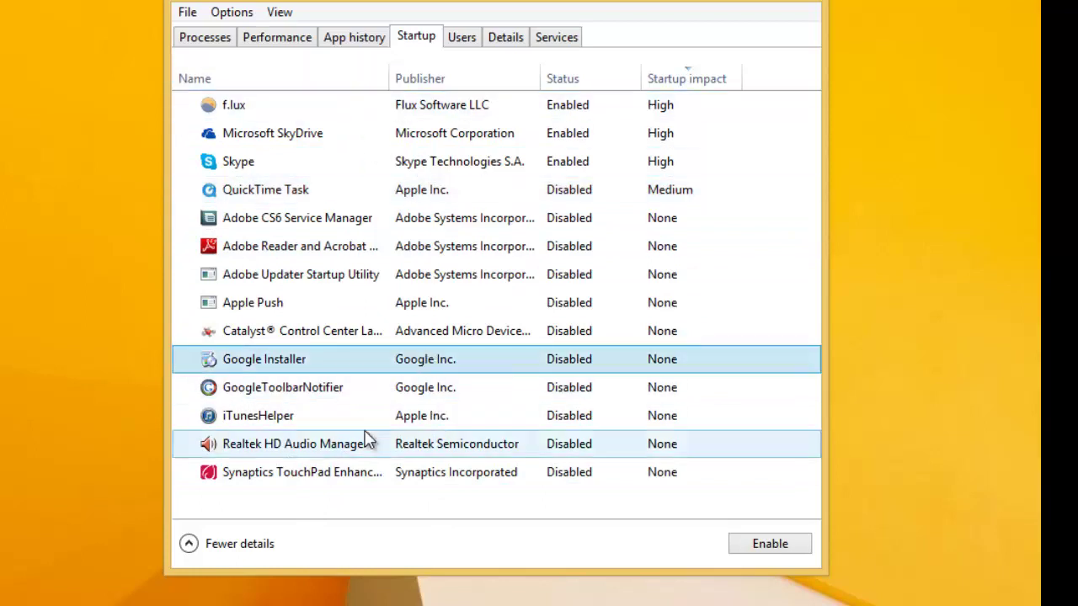
pyautogui.click(518, 198)
pyautogui.rightClick(433, 199)
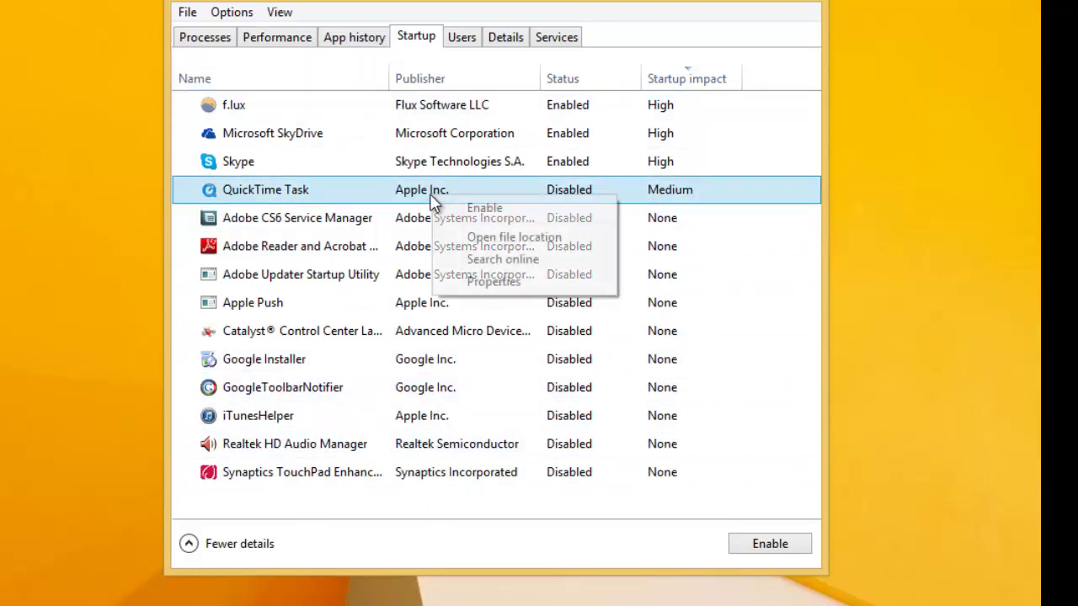
pyautogui.click(417, 305)
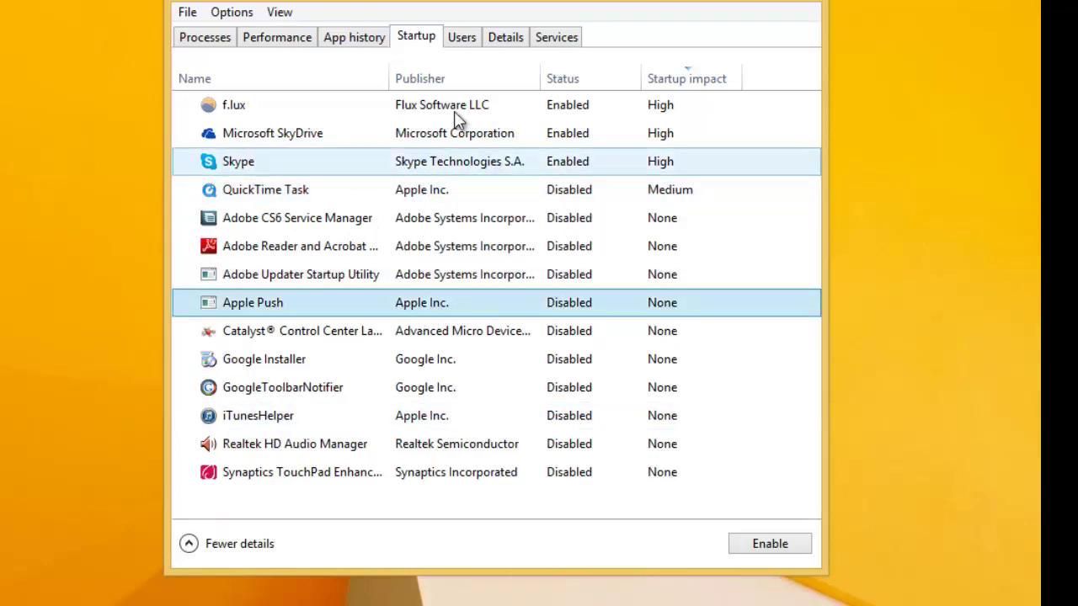
# Launch the full Services console from Task Manager's Services tab
pyautogui.click(557, 39)
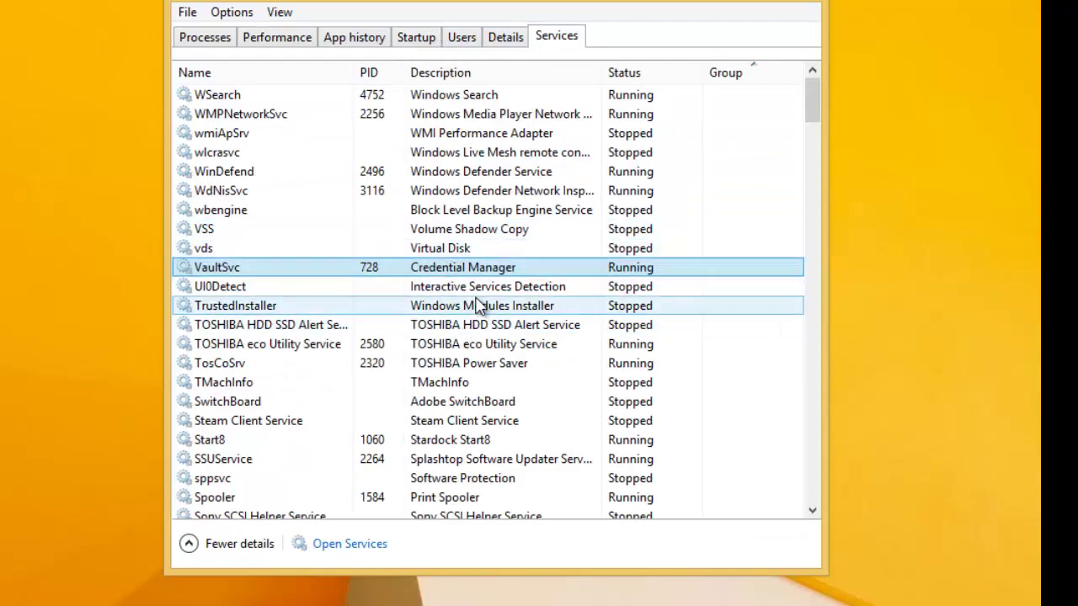
pyautogui.scroll(-12, 476, 303)
pyautogui.scroll(12, 476, 269)
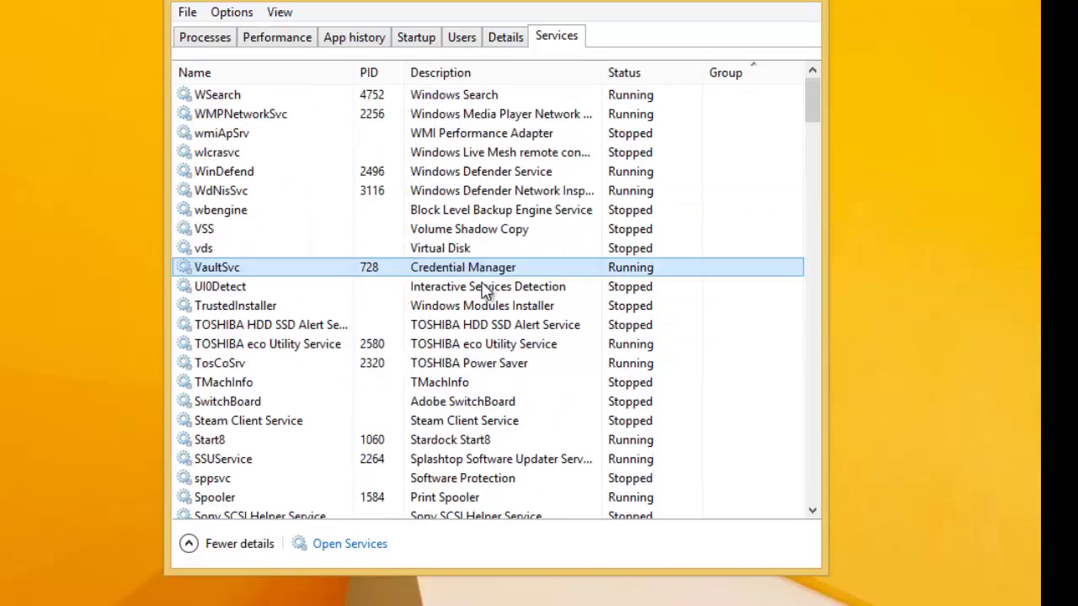
pyautogui.click(348, 544)
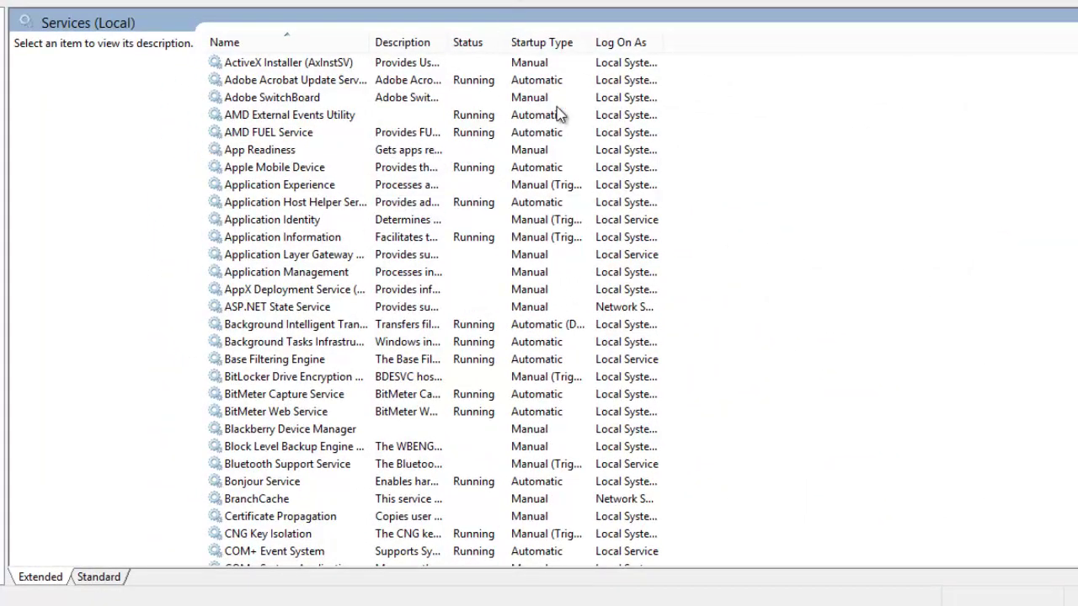
# Widen the Name column and read the Application Information and Base Filtering Engine descriptions
pyautogui.moveTo(372, 42); pyautogui.dragTo(522, 43)
pyautogui.click(455, 240)
pyautogui.scroll(-6, 466, 305)
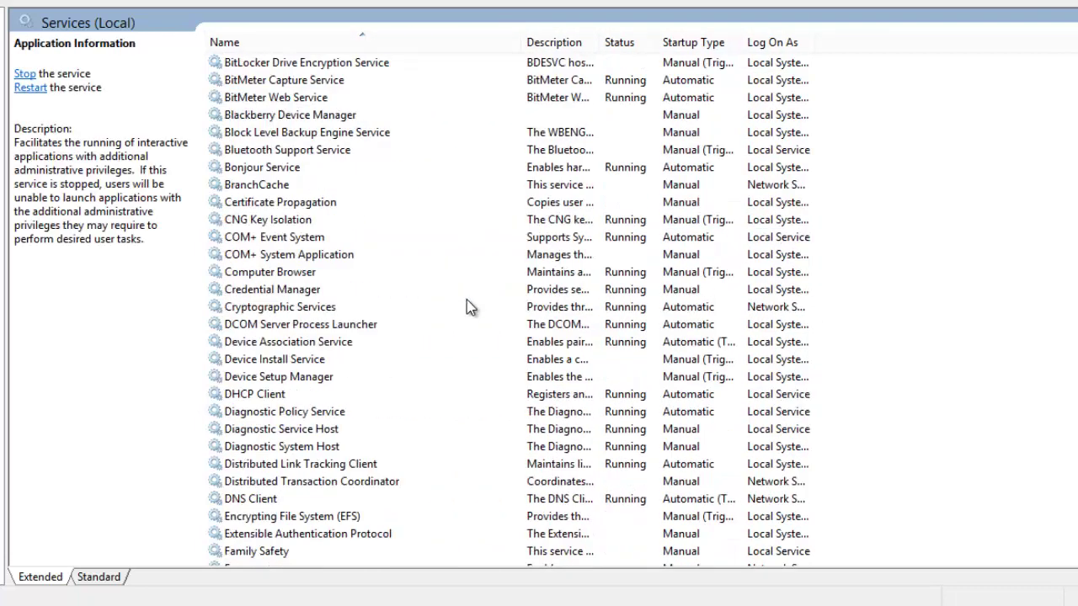
pyautogui.scroll(6, 466, 291)
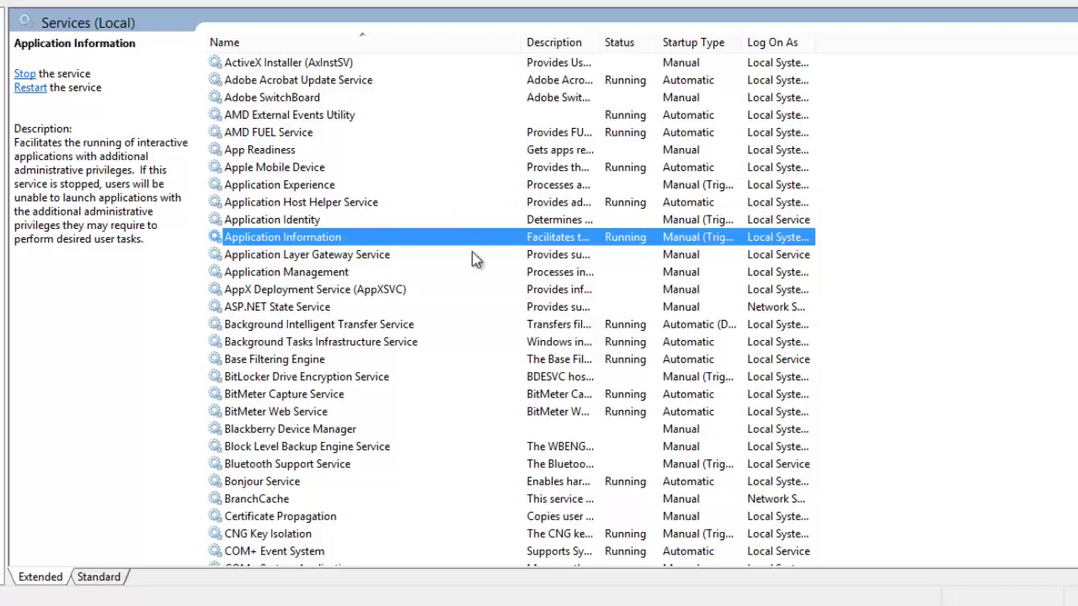
pyautogui.scroll(-3, 505, 312)
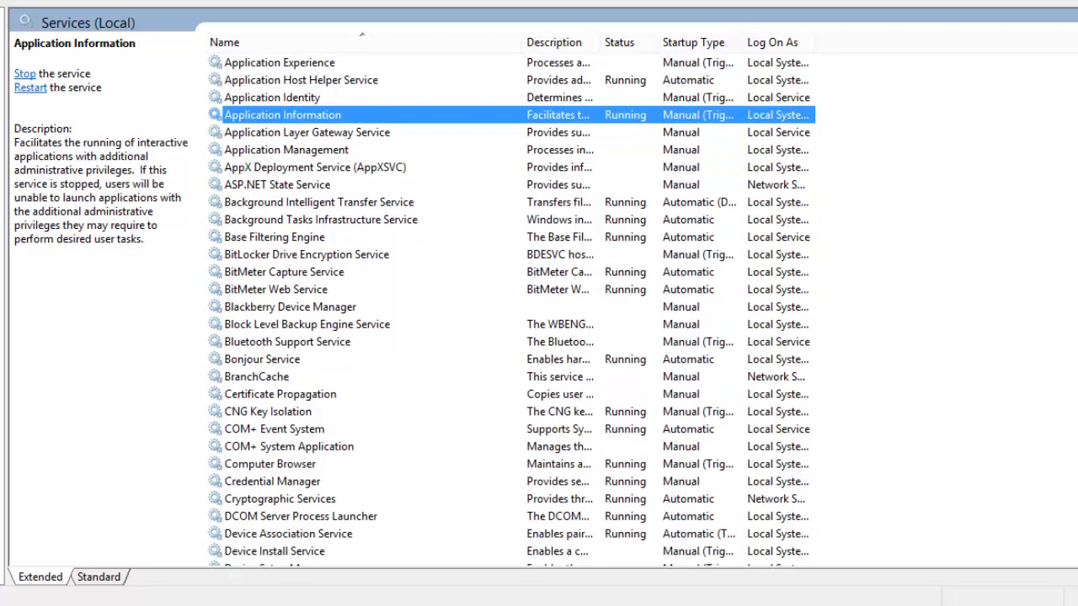
pyautogui.scroll(3, 506, 312)
pyautogui.scroll(-7, 601, 306)
pyautogui.scroll(7, 601, 306)
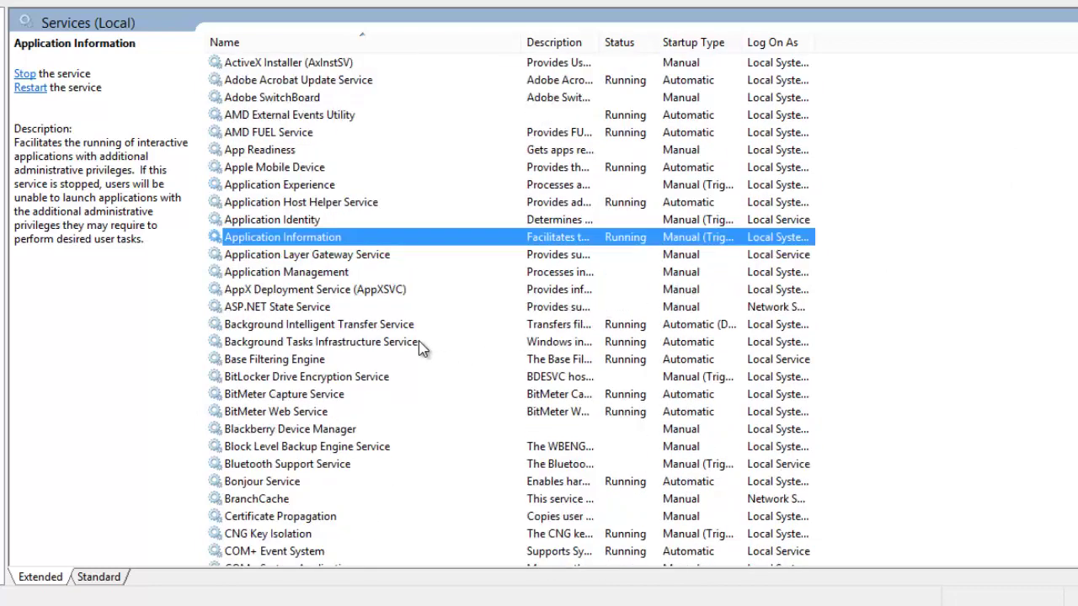
pyautogui.click(396, 360)
pyautogui.scroll(-2, 397, 361)
pyautogui.scroll(2, 394, 345)
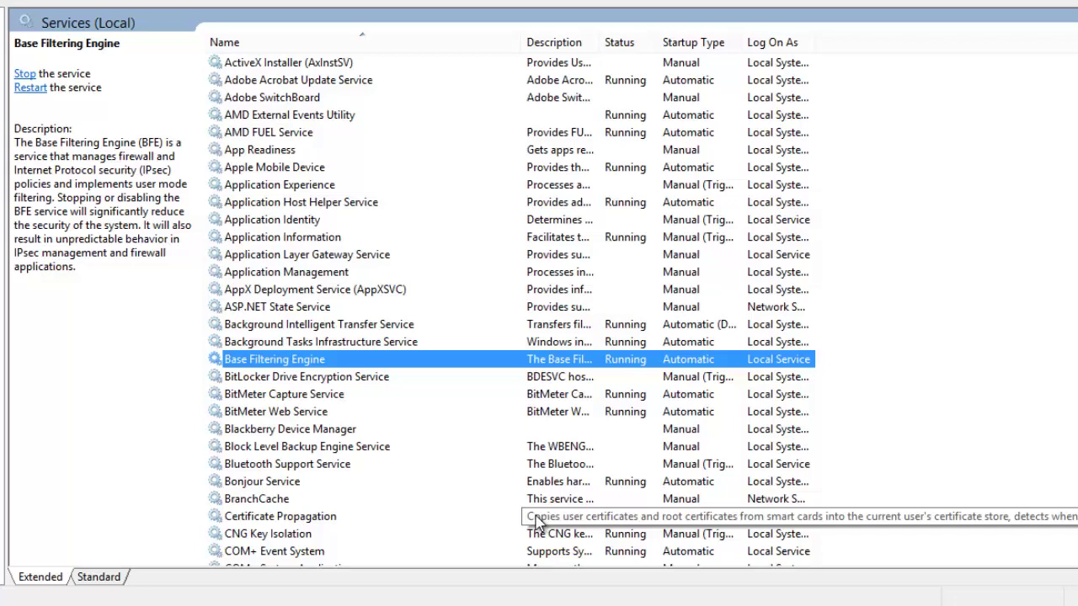
# Bring the Notepad tuning notes forward, mark the set-to-manual services list and reposition the window
pyautogui.hotkey('alt', 'Tab')
pyautogui.moveTo(221, 351); pyautogui.dragTo(549, 349)
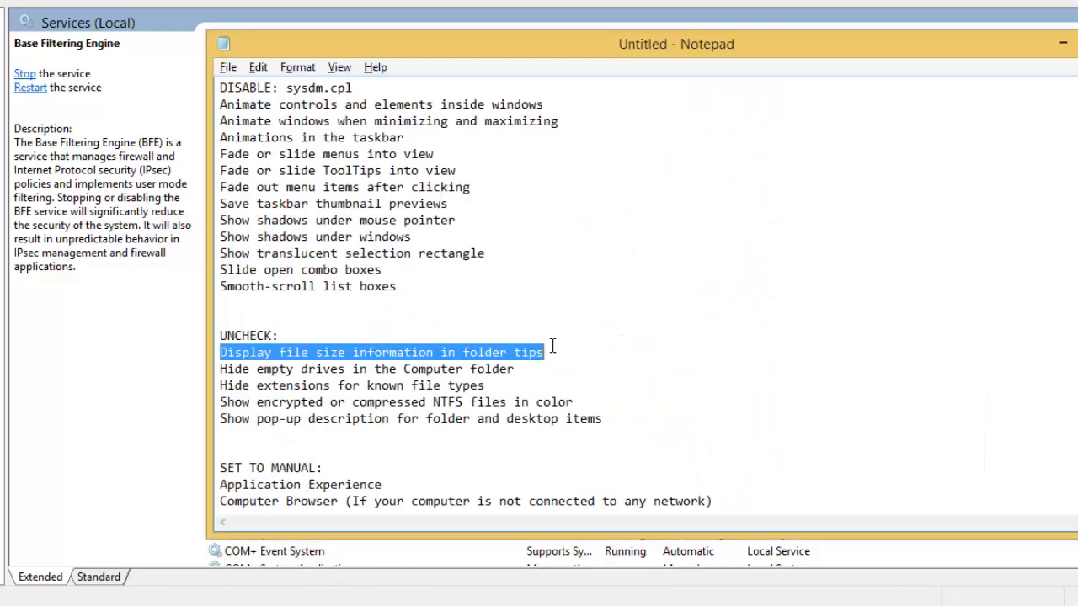
pyautogui.scroll(-5, 549, 349)
pyautogui.click(484, 402)
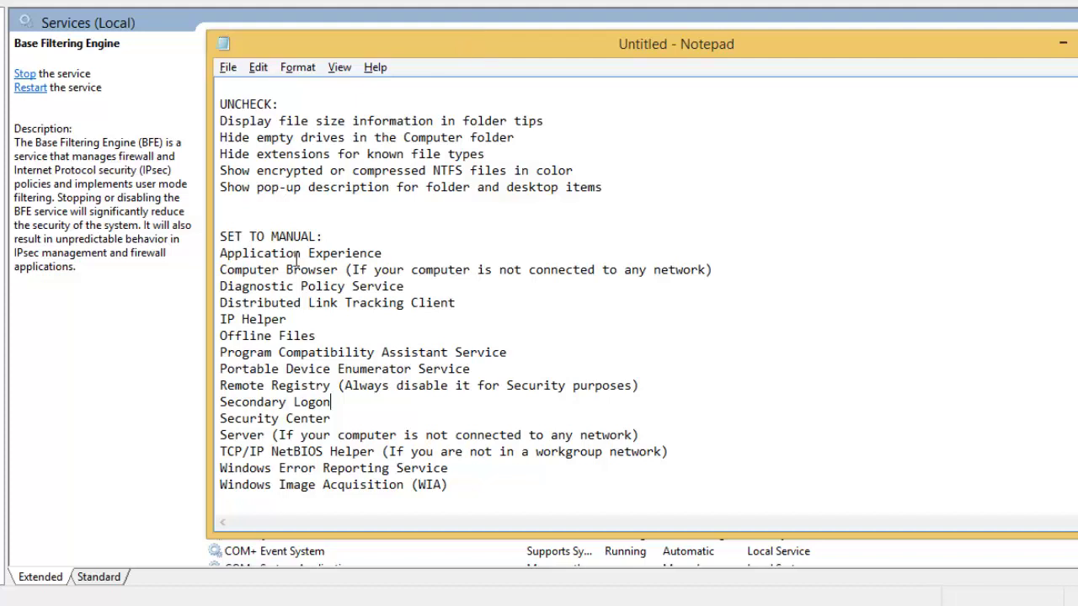
pyautogui.moveTo(597, 502); pyautogui.dragTo(547, 523)
pyautogui.moveTo(523, 61); pyautogui.dragTo(545, 123)
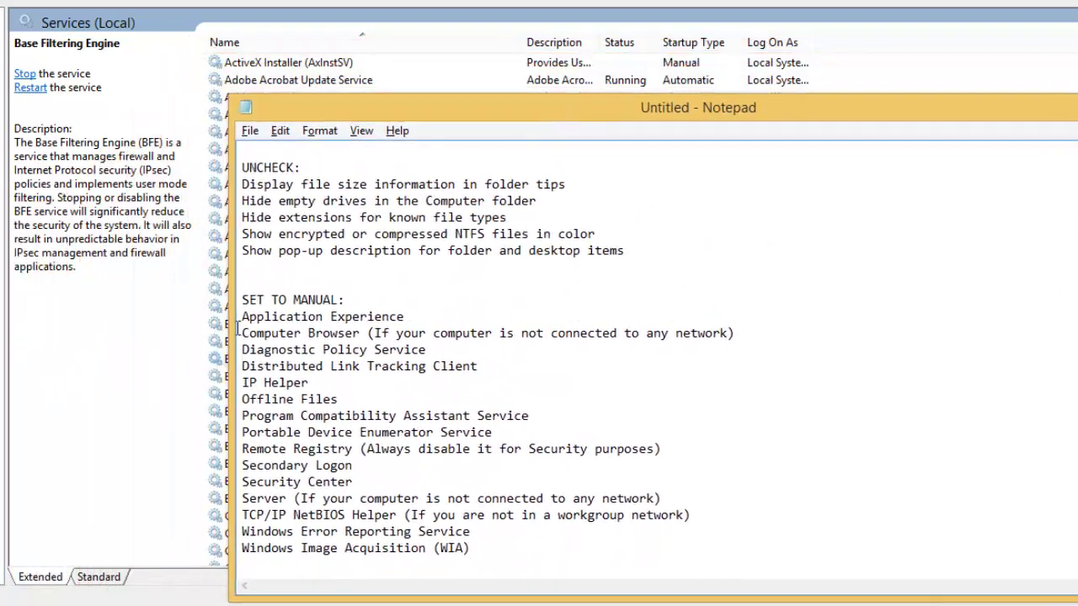
pyautogui.keyDown('shift'); pyautogui.click(431, 322); pyautogui.keyUp('shift')
# Change Application Experience's startup type to Manual in its properties and confirm with OK
pyautogui.click(130, 351)
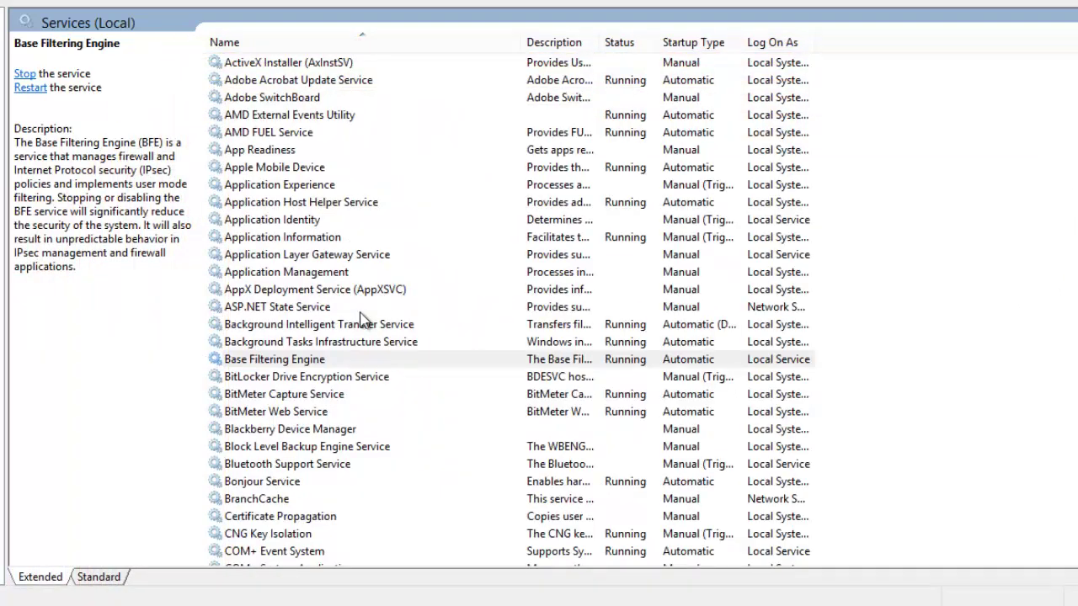
pyautogui.click(378, 243)
pyautogui.scroll(-1, 368, 217)
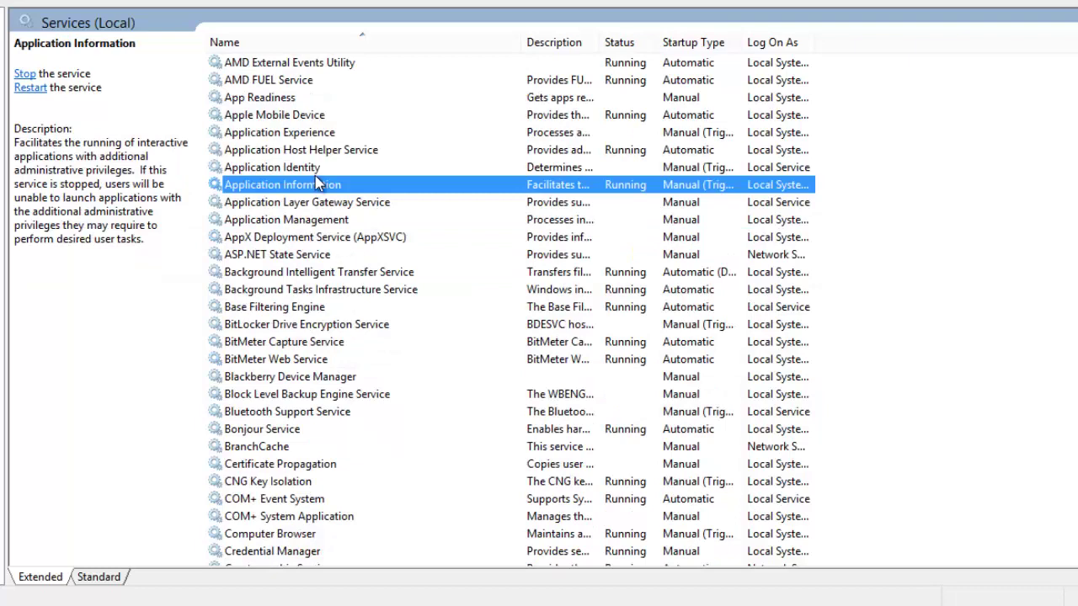
pyautogui.click(318, 139)
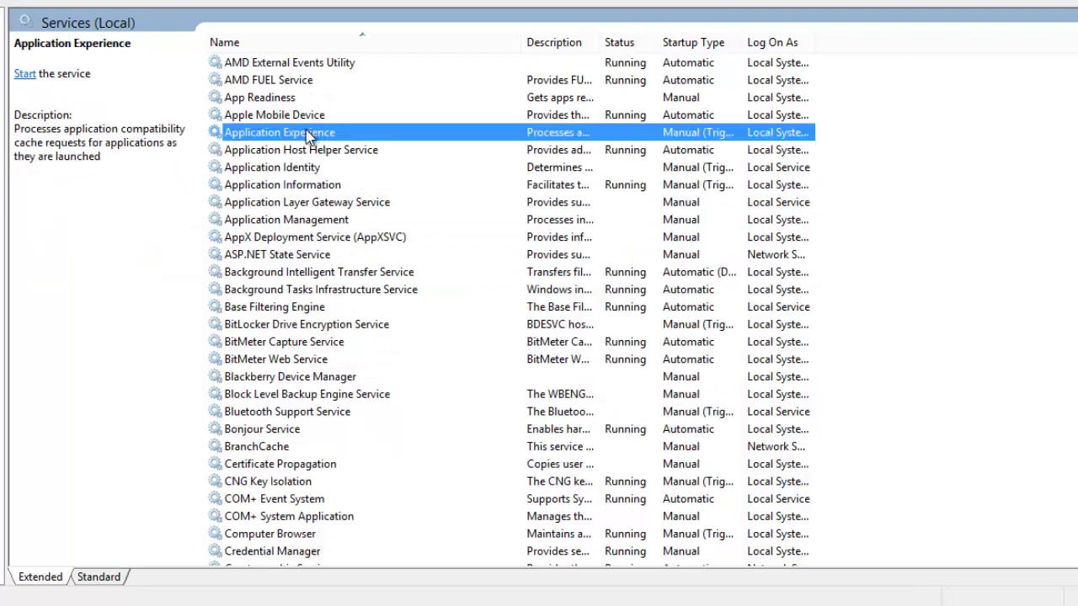
pyautogui.rightClick(308, 137)
pyautogui.click(362, 302)
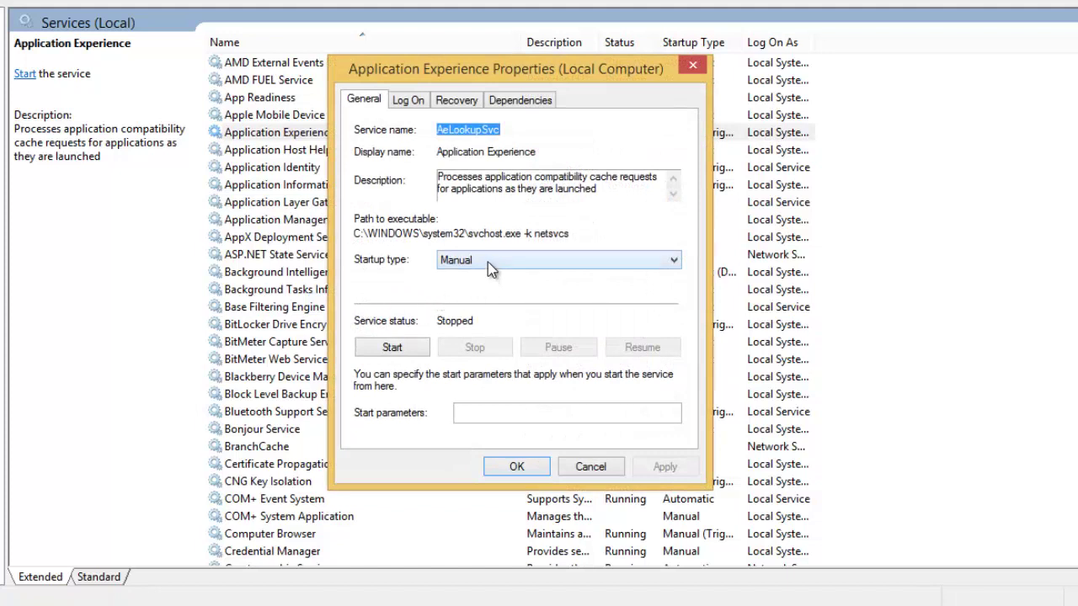
pyautogui.click(491, 267)
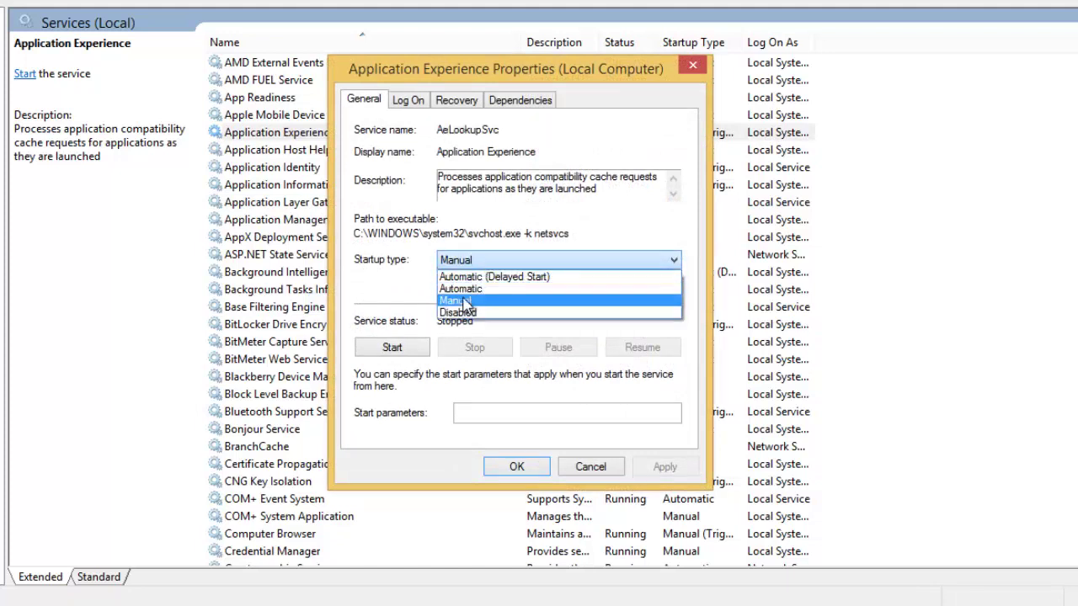
pyautogui.click(497, 298)
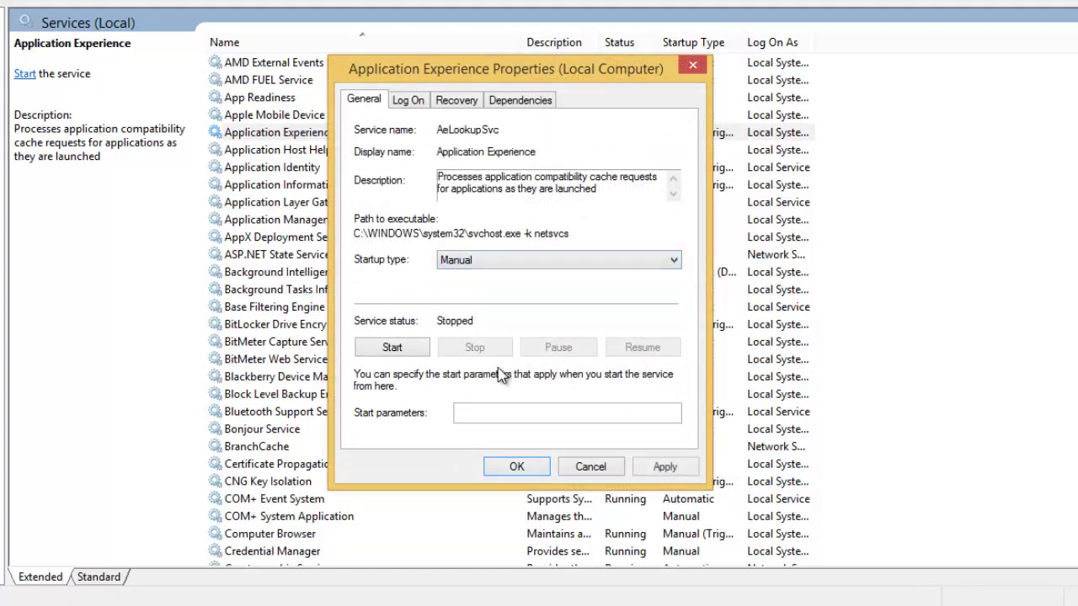
pyautogui.click(507, 469)
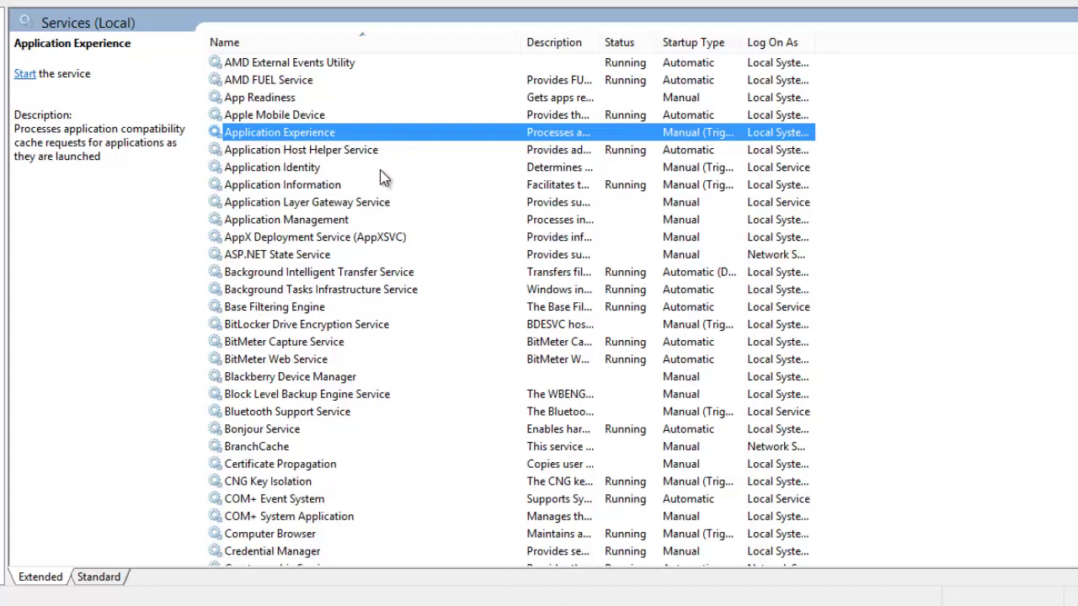
pyautogui.click(364, 239)
pyautogui.scroll(1, 358, 251)
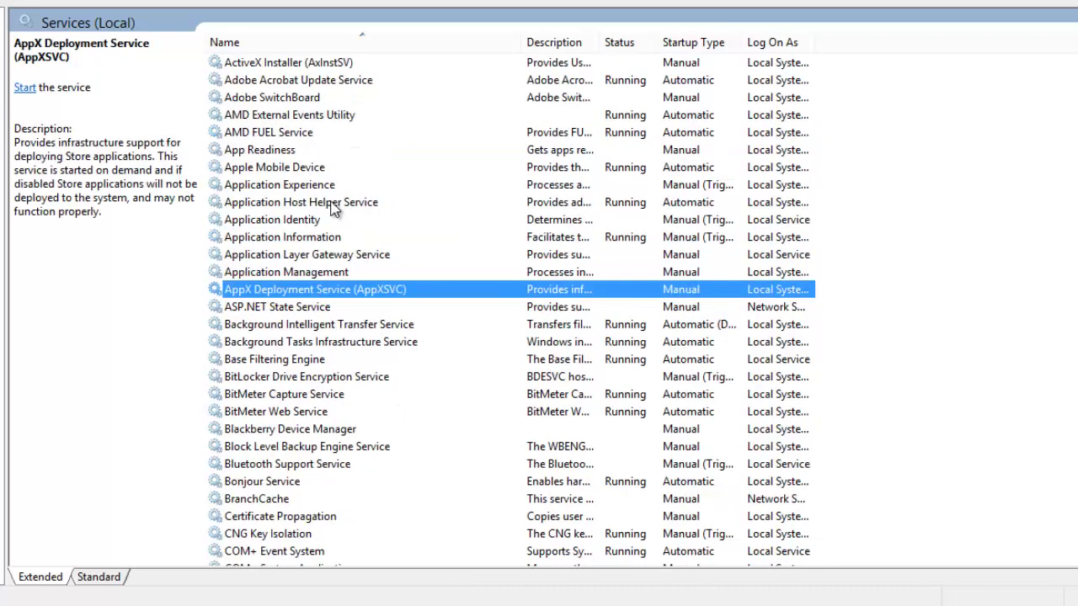
pyautogui.click(326, 189)
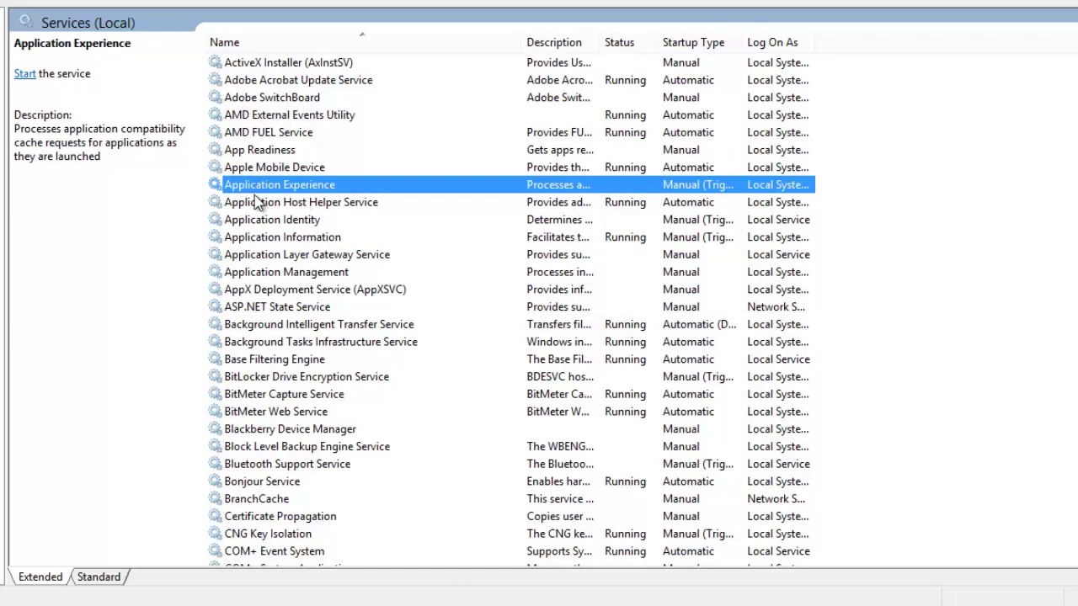
# Switch to the Notepad checklist and mark its list of services to set to manual
pyautogui.click(36, 140)
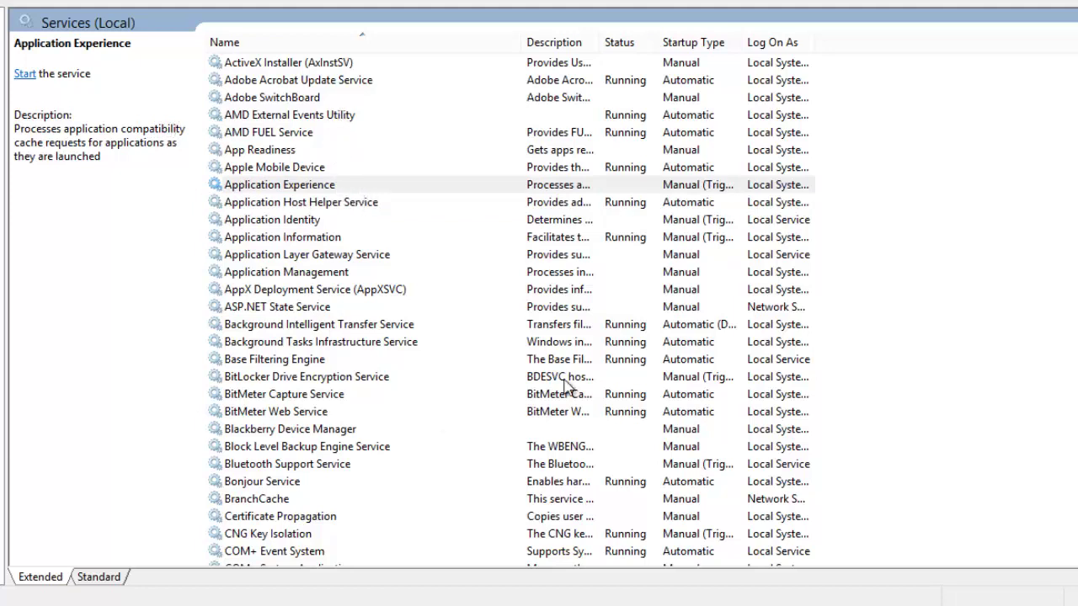
pyautogui.hotkey('alt', 'Tab')
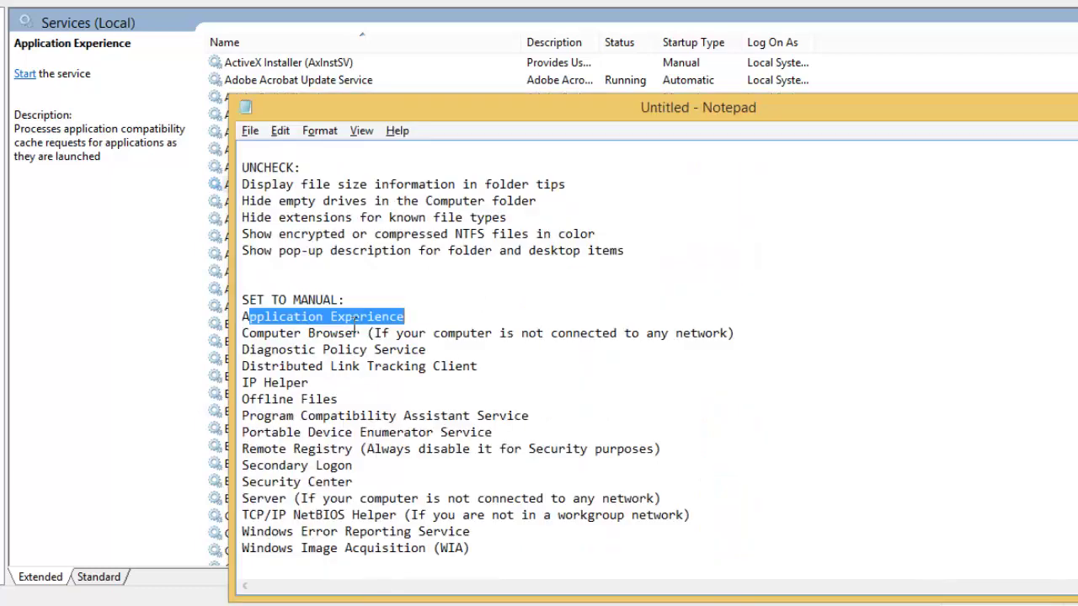
pyautogui.click(353, 317)
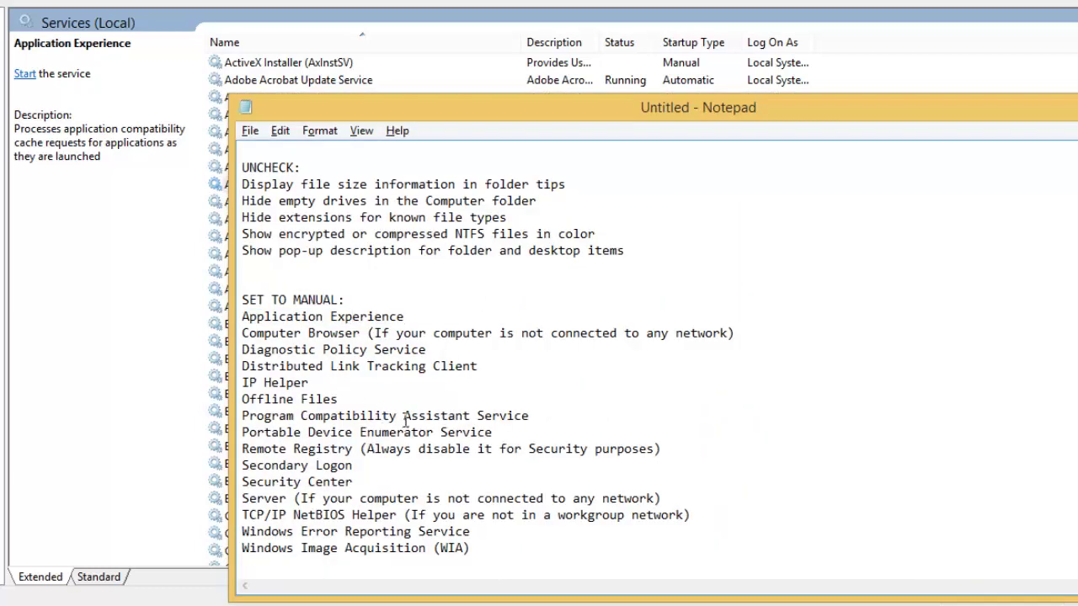
pyautogui.moveTo(241, 300); pyautogui.dragTo(649, 555)
pyautogui.click(638, 544)
# Scroll the services list around ASP.NET State Service to compare it, then return to the checklist
pyautogui.click(140, 279)
pyautogui.click(506, 312)
pyautogui.scroll(-16, 481, 308)
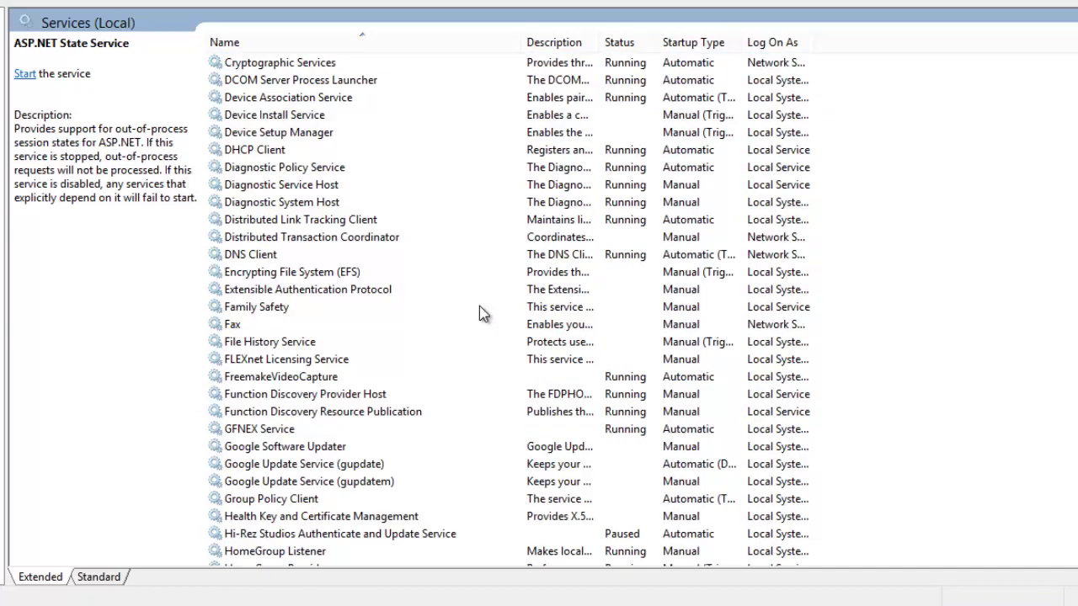
pyautogui.scroll(1, 469, 306)
pyautogui.scroll(1, 409, 287)
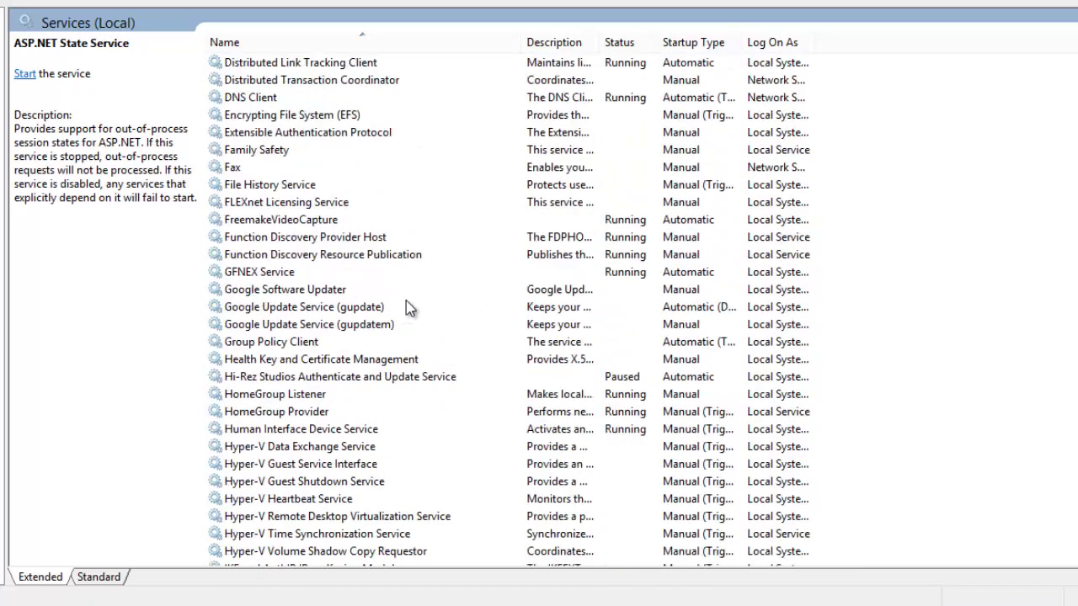
pyautogui.scroll(-2, 379, 331)
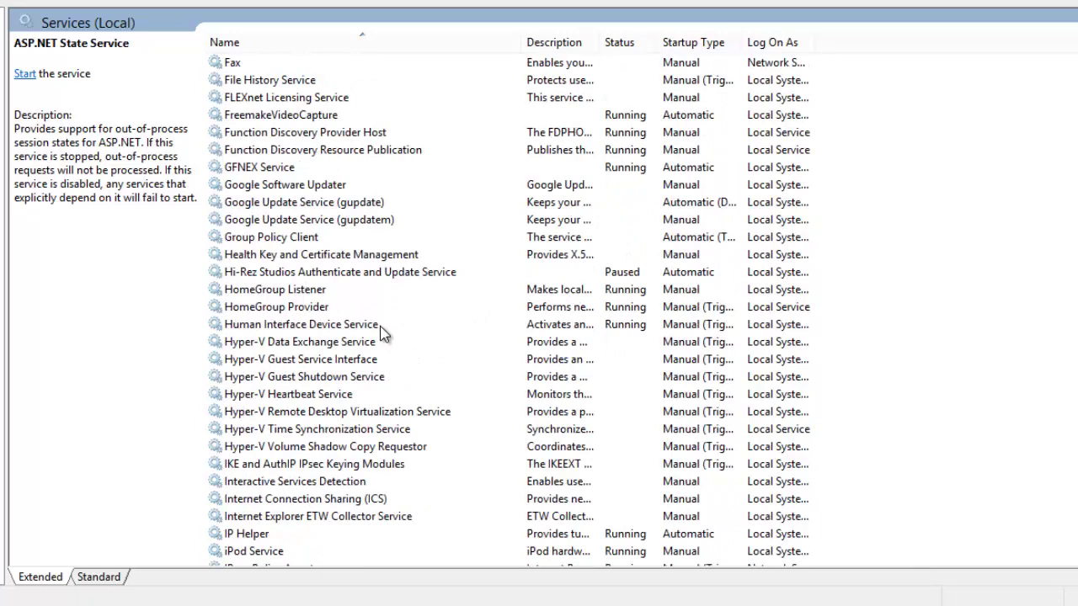
pyautogui.scroll(1, 358, 299)
pyautogui.scroll(-6, 344, 337)
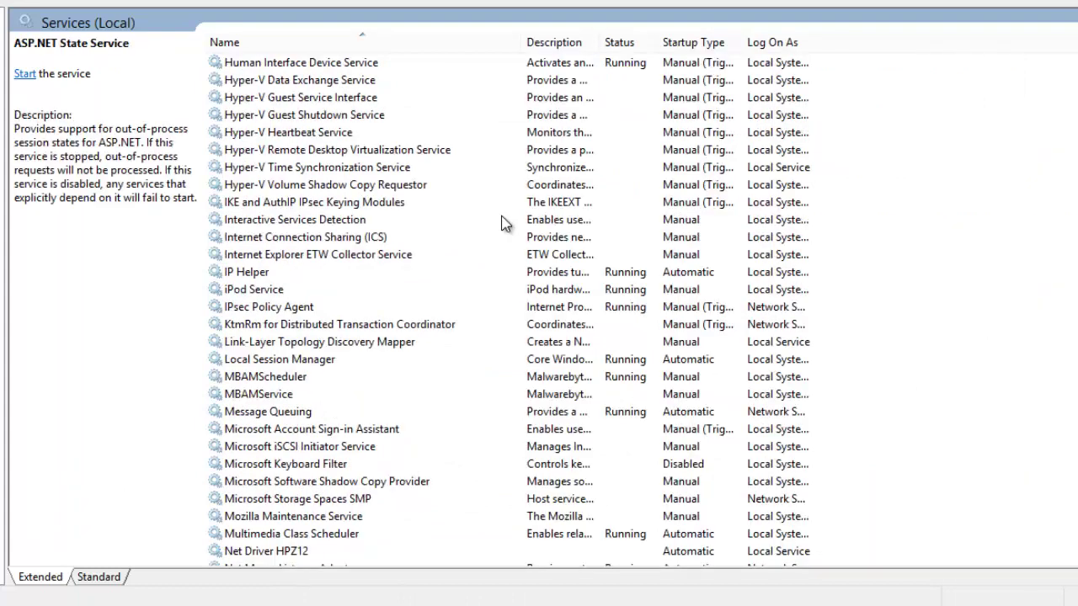
pyautogui.scroll(-9, 474, 475)
pyautogui.hotkey('alt', 'Tab')
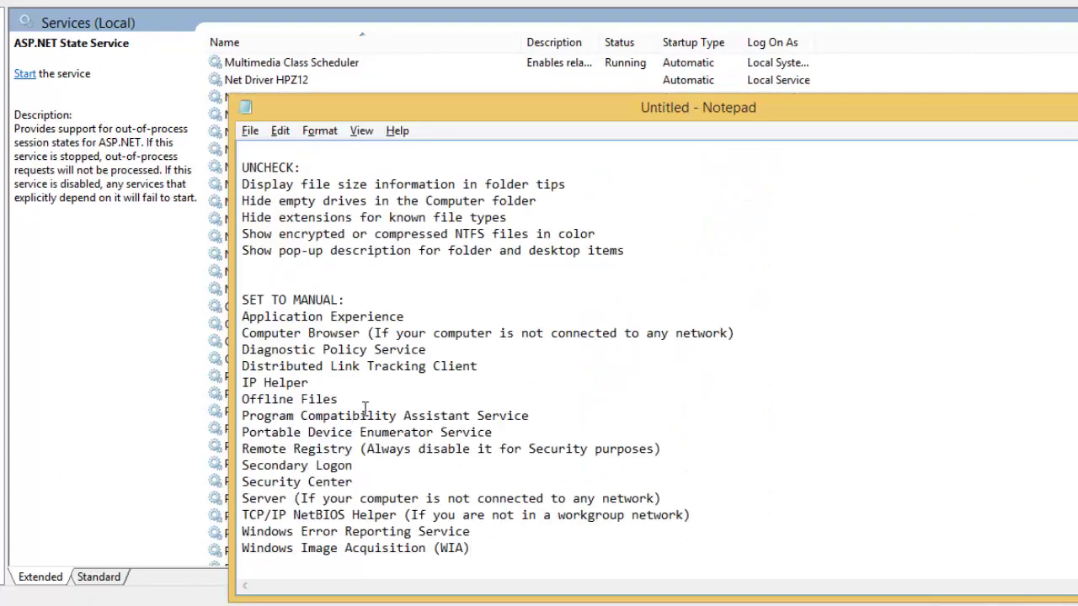
pyautogui.scroll(5, 365, 408)
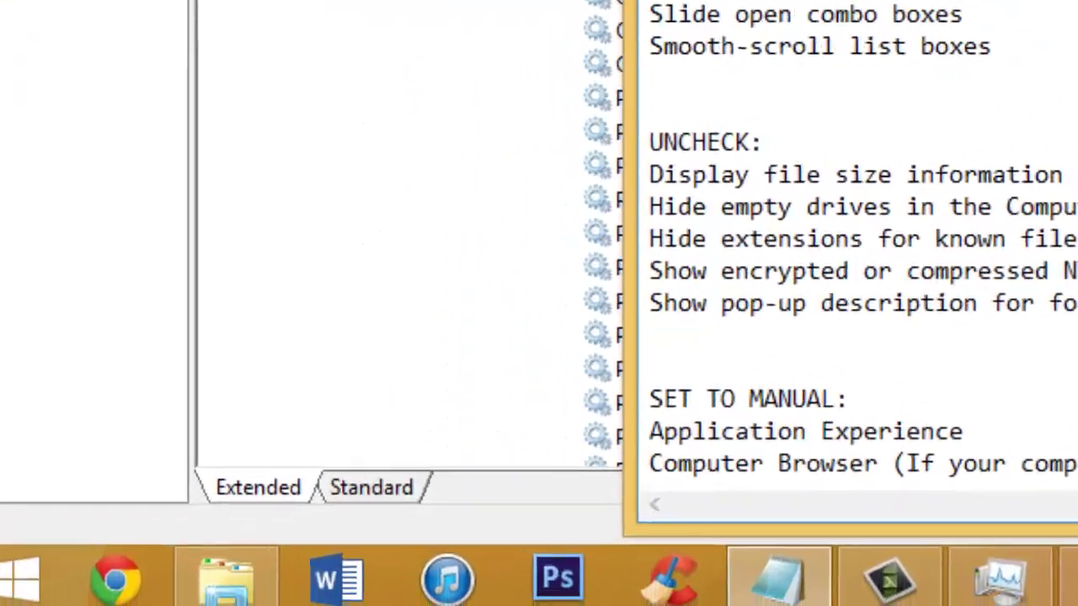
# Reopen Run from the Start button's context menu and run sysdm.cpl
pyautogui.press('super+r')
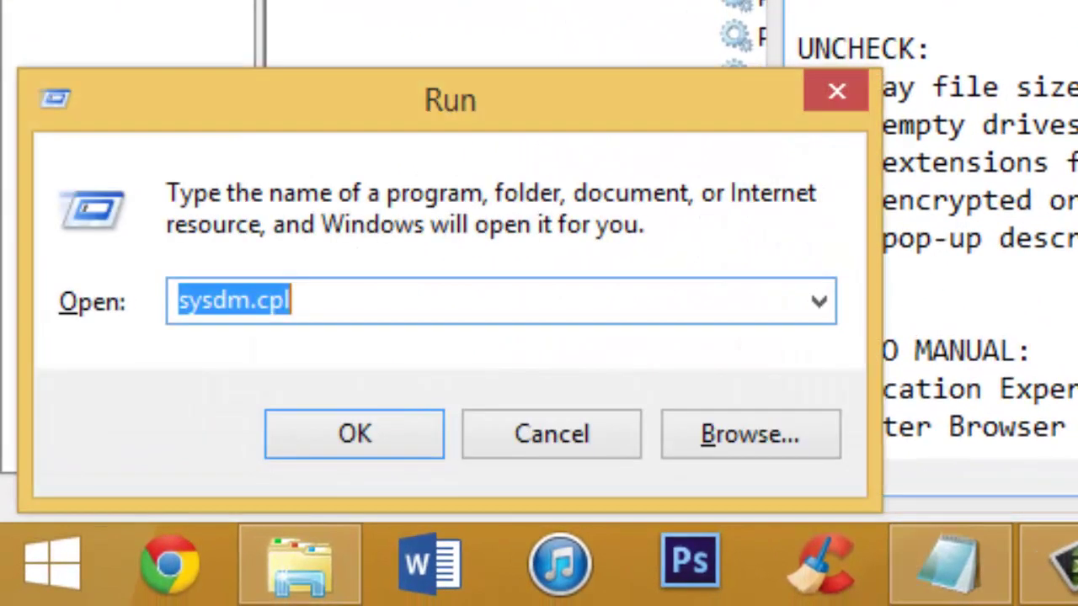
pyautogui.click(818, 97)
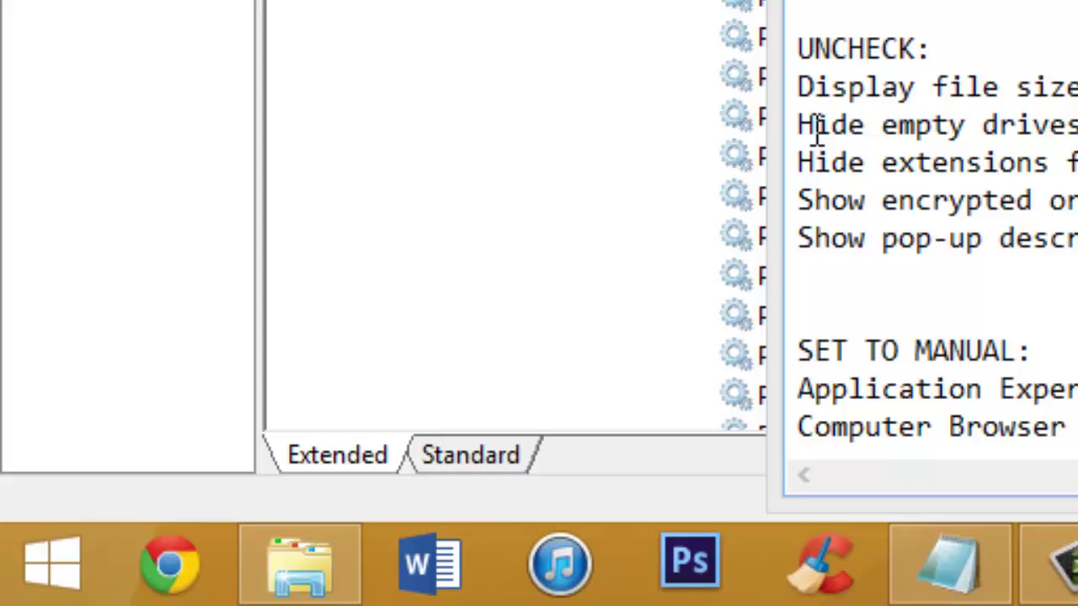
pyautogui.rightClick(72, 578)
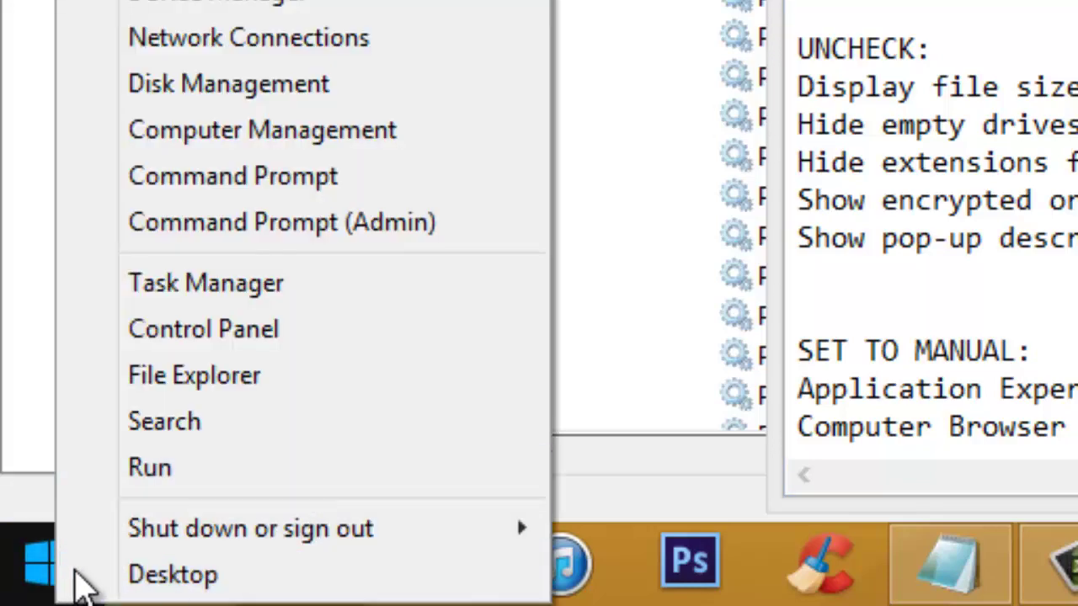
pyautogui.click(168, 472)
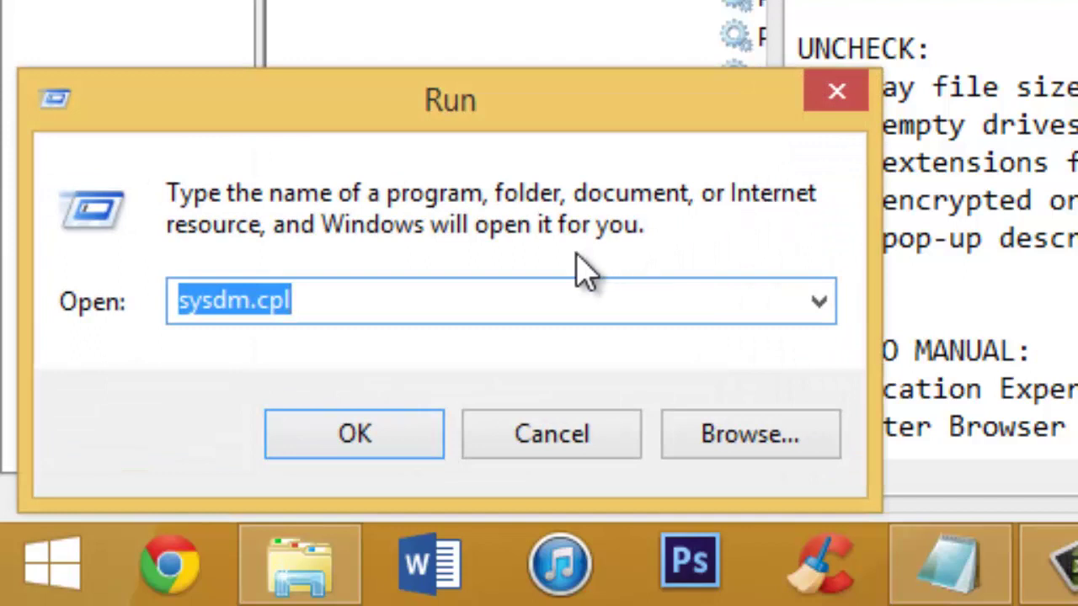
pyautogui.click(489, 300)
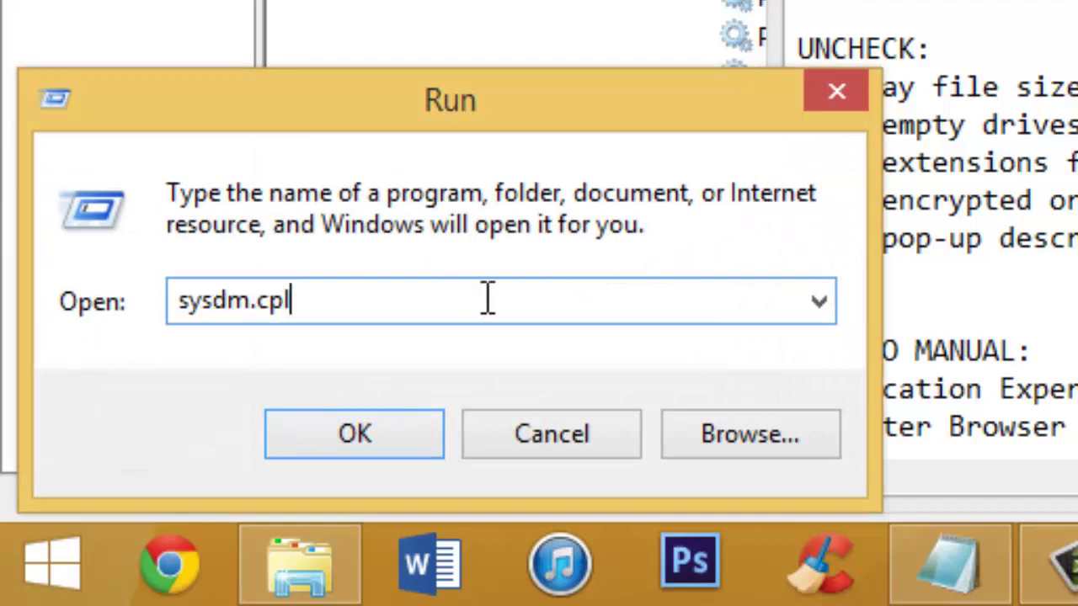
pyautogui.press('BackSpace')
pyautogui.press('BackSpace')
pyautogui.press('BackSpace')
pyautogui.press('BackSpace')
pyautogui.press('BackSpace')
pyautogui.press('BackSpace')
pyautogui.press('BackSpace')
pyautogui.press('BackSpace')
pyautogui.press('BackSpace')
pyautogui.write('s')
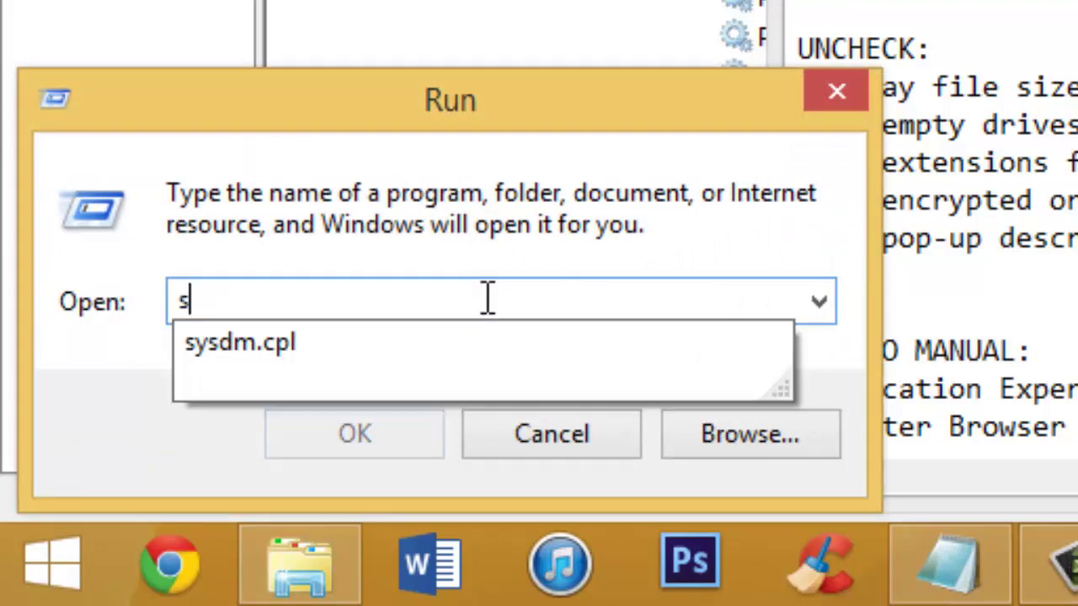
pyautogui.write('ysdm.cpl')
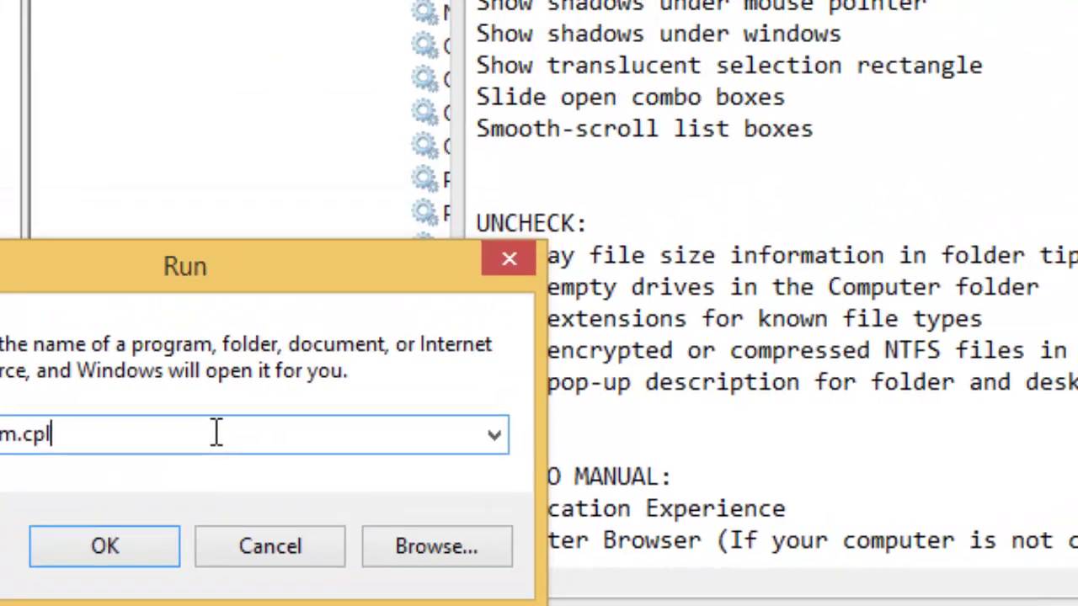
pyautogui.press('Return')
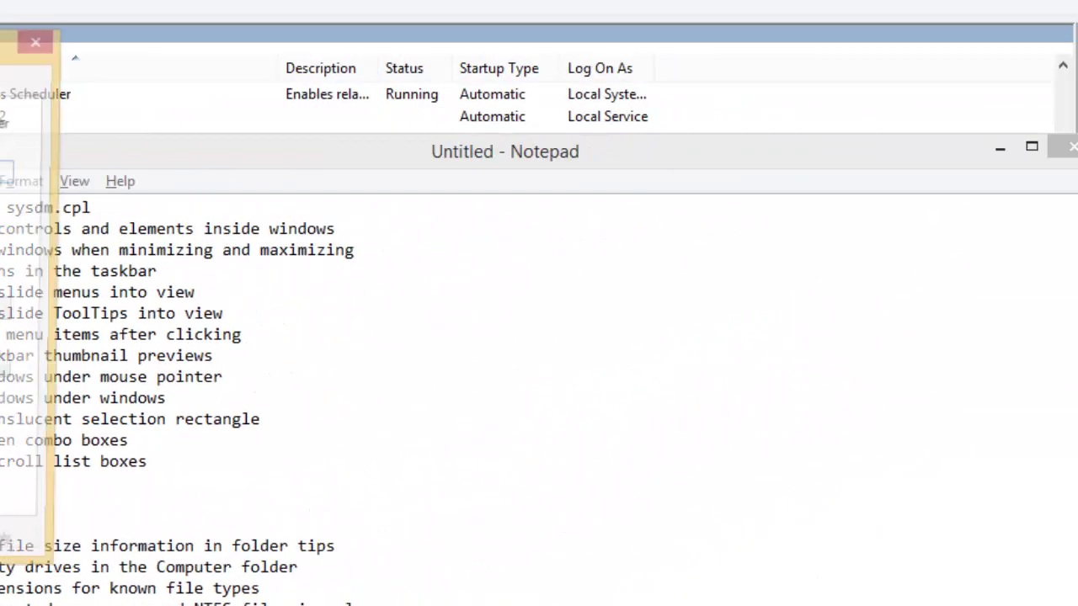
# Centre System Properties and bring up Performance Options from the Advanced tab, moved aside
pyautogui.moveTo(0, 52); pyautogui.dragTo(686, 91)
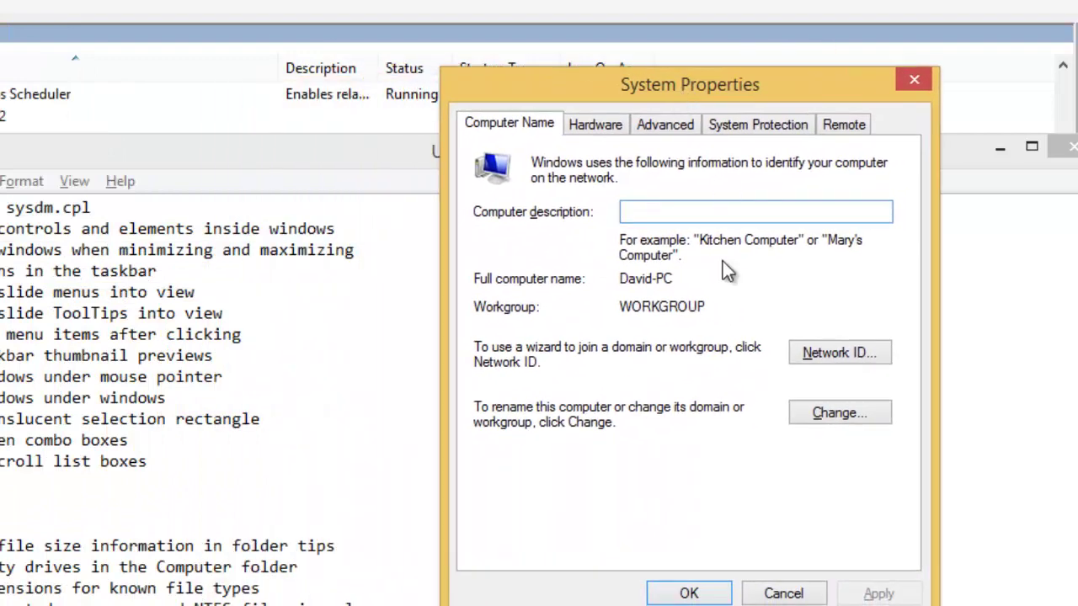
pyautogui.click(665, 126)
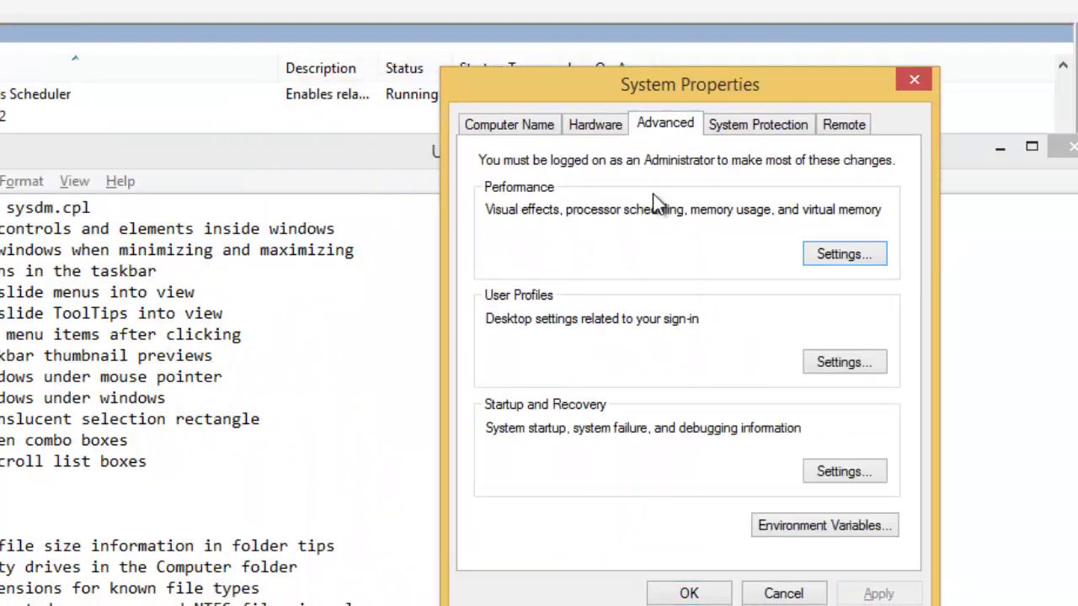
pyautogui.click(842, 252)
pyautogui.moveTo(732, 156); pyautogui.dragTo(470, 112)
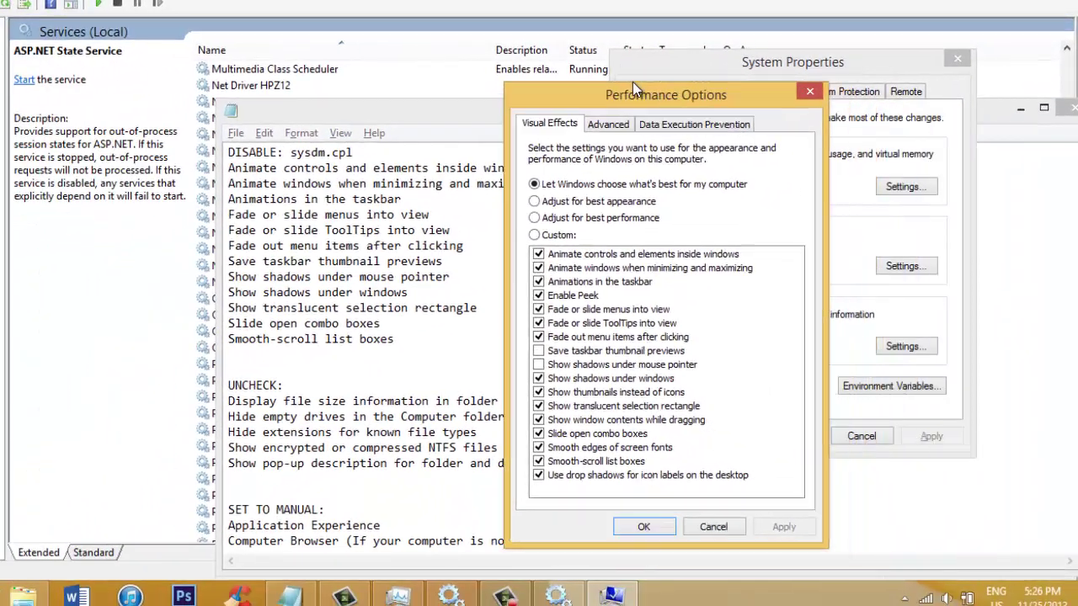
pyautogui.moveTo(632, 82); pyautogui.dragTo(299, 7)
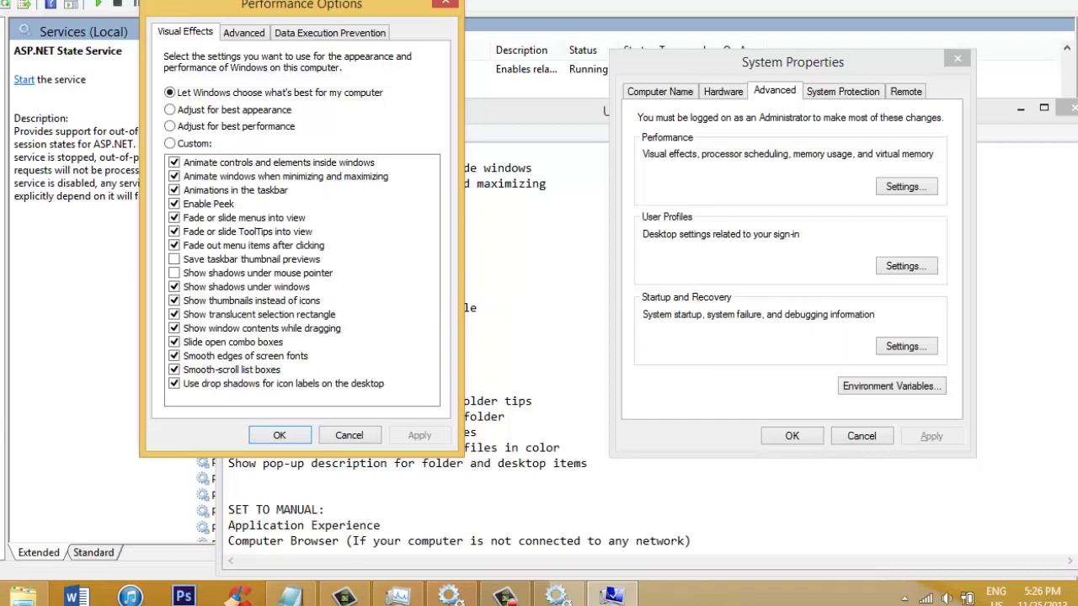
# Place the Notepad checklist beside the Performance Options window
pyautogui.click(289, 597)
pyautogui.click(289, 596)
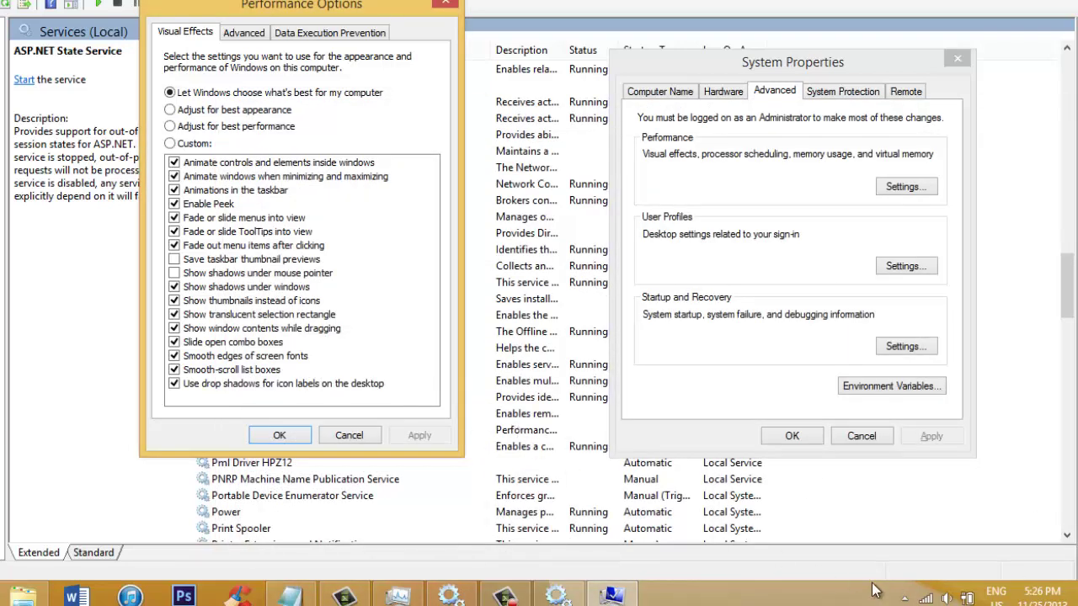
pyautogui.moveTo(1076, 603)
pyautogui.moveTo(288, 595)
pyautogui.click(283, 527)
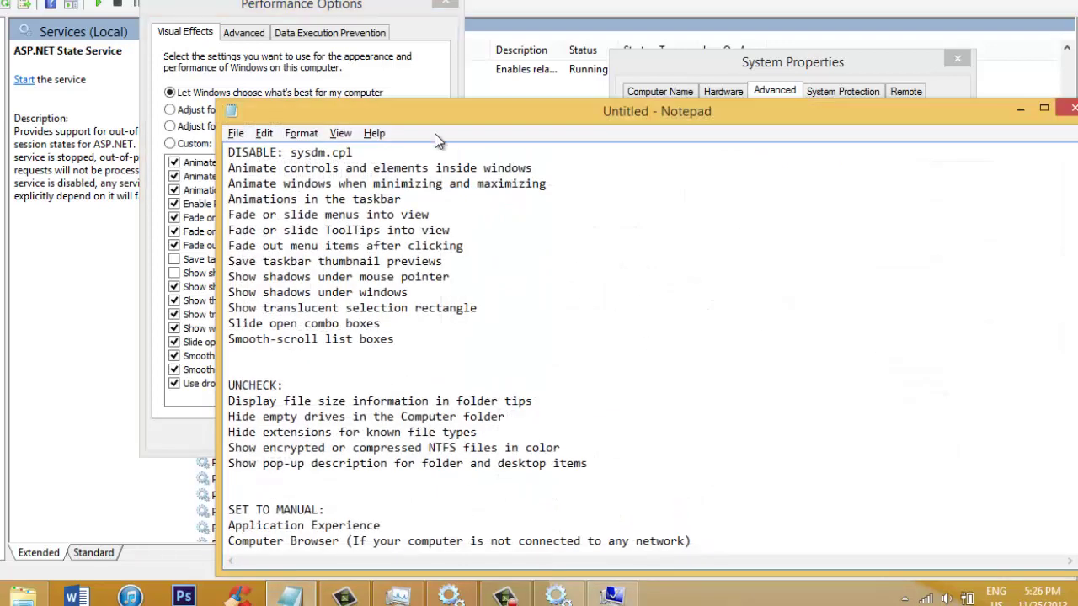
pyautogui.moveTo(442, 110); pyautogui.dragTo(692, 37)
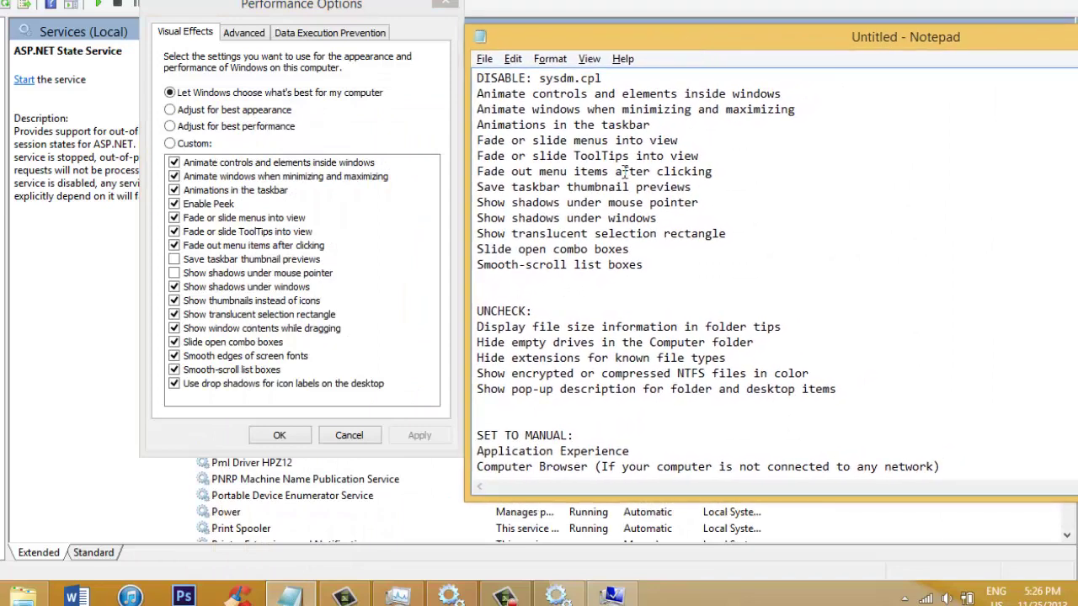
pyautogui.moveTo(645, 266); pyautogui.dragTo(780, 263)
# Uncheck control, window and taskbar animations, sliding combo boxes and smooth font edges, then apply
pyautogui.click(175, 163)
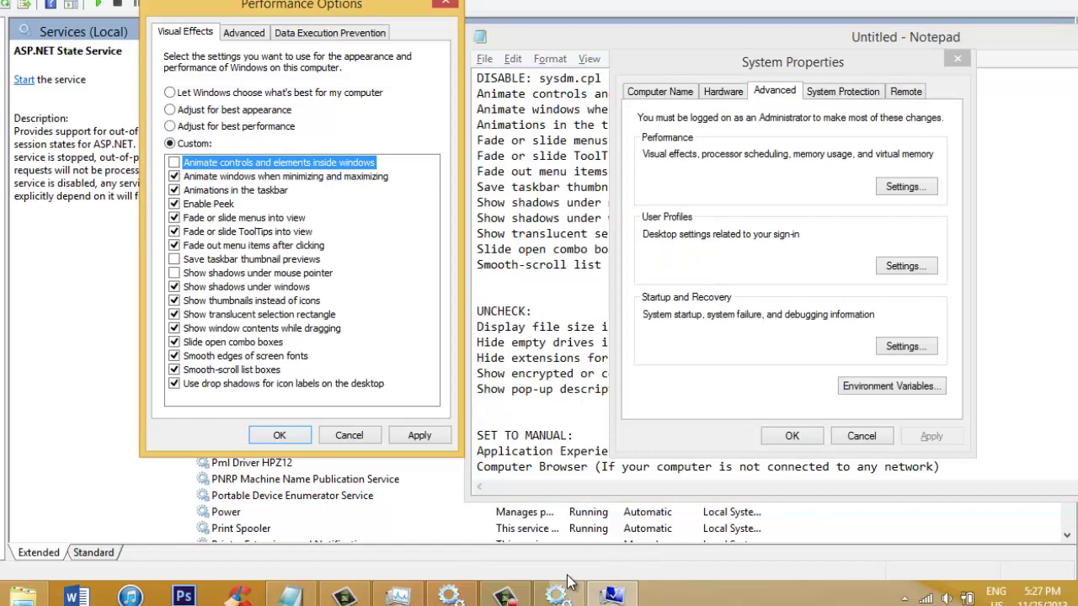
pyautogui.click(307, 593)
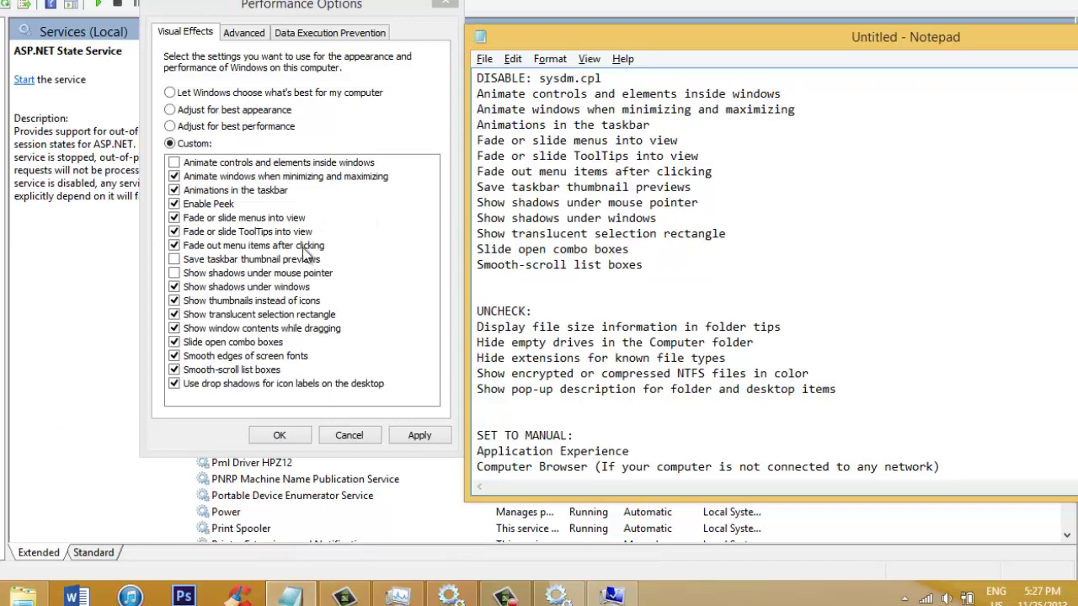
pyautogui.click(174, 176)
pyautogui.click(174, 190)
pyautogui.click(175, 342)
pyautogui.click(175, 355)
pyautogui.click(174, 383)
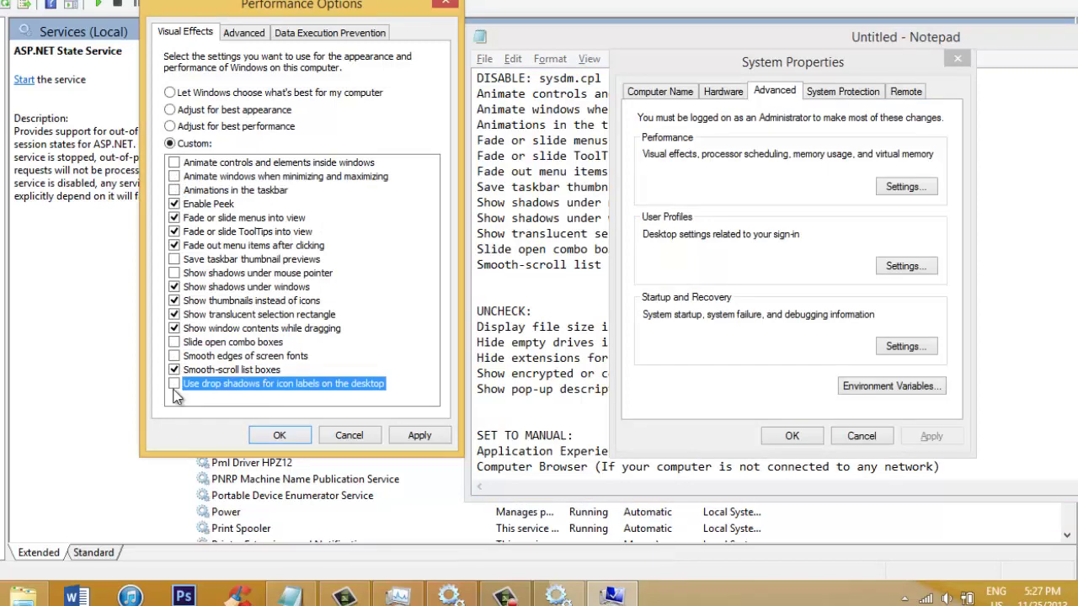
pyautogui.click(419, 435)
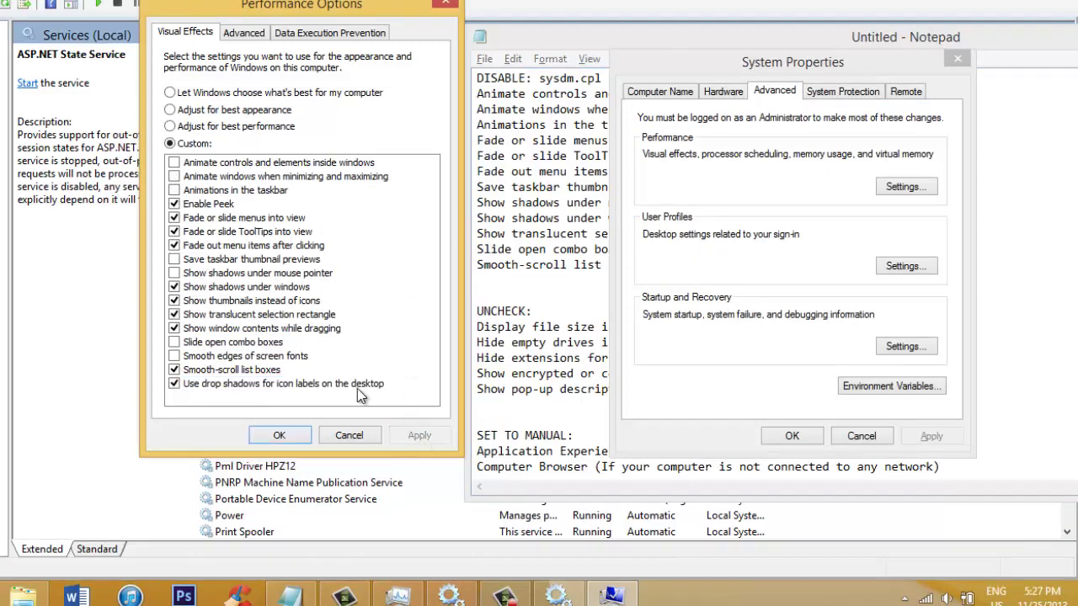
pyautogui.click(297, 438)
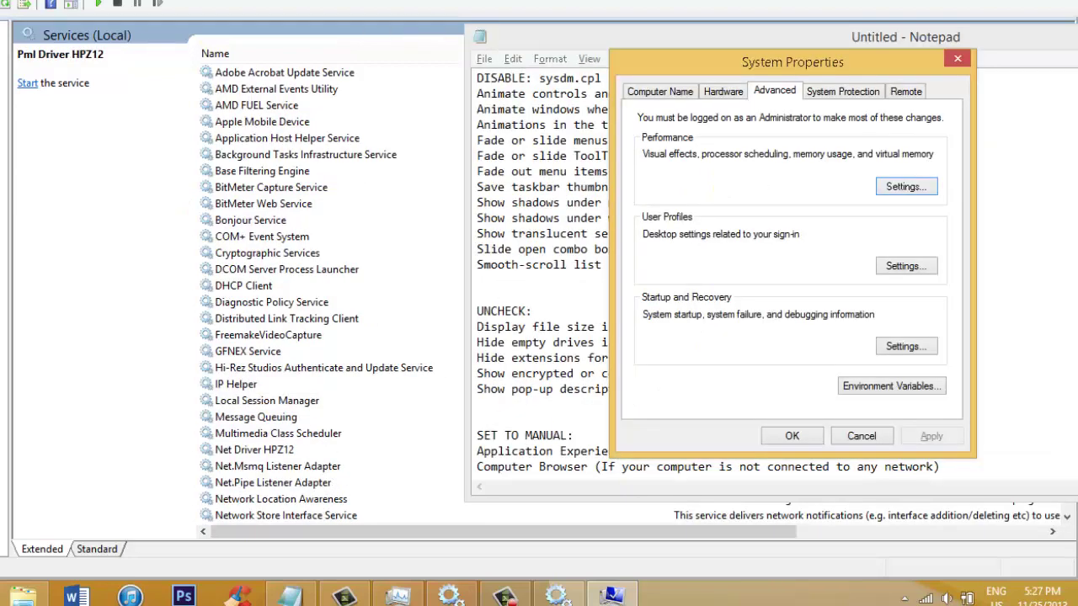
# Reopen Performance Options to verify the custom visual effects, then close it again
pyautogui.click(22, 596)
pyautogui.click(23, 596)
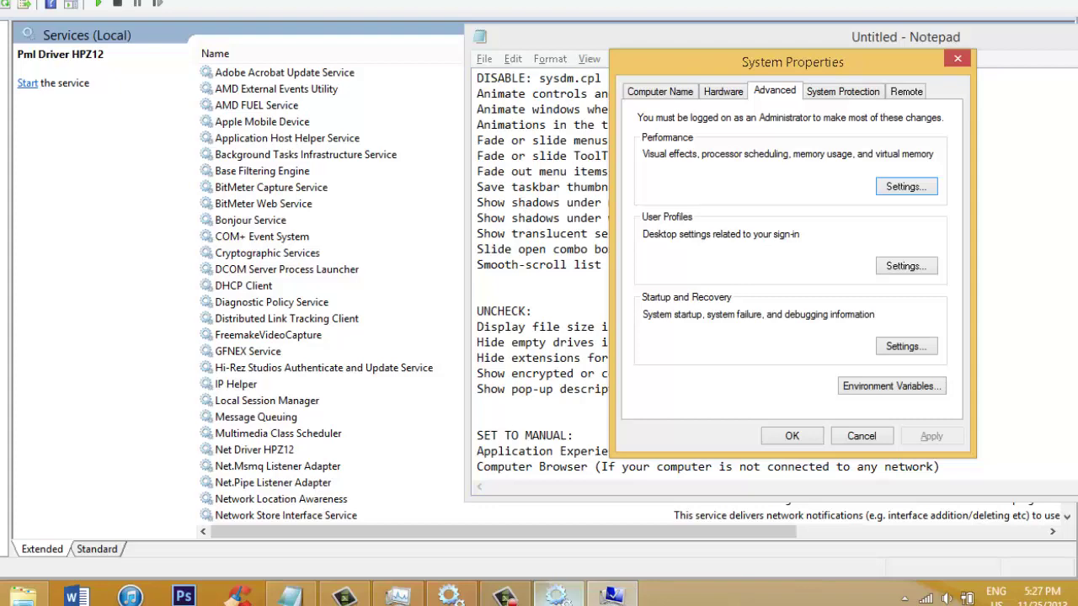
pyautogui.click(556, 596)
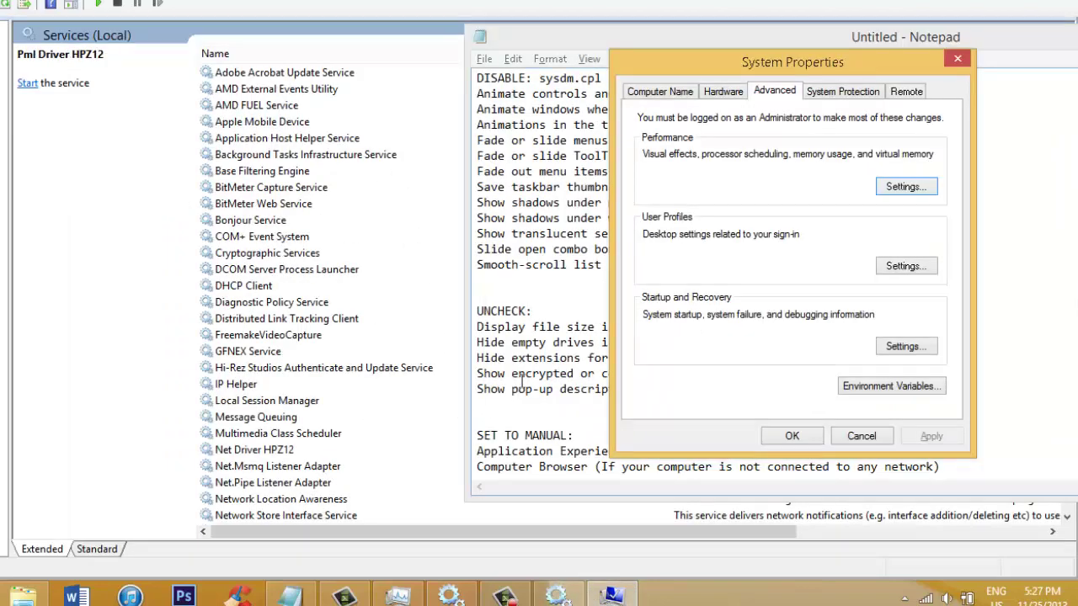
pyautogui.click(918, 187)
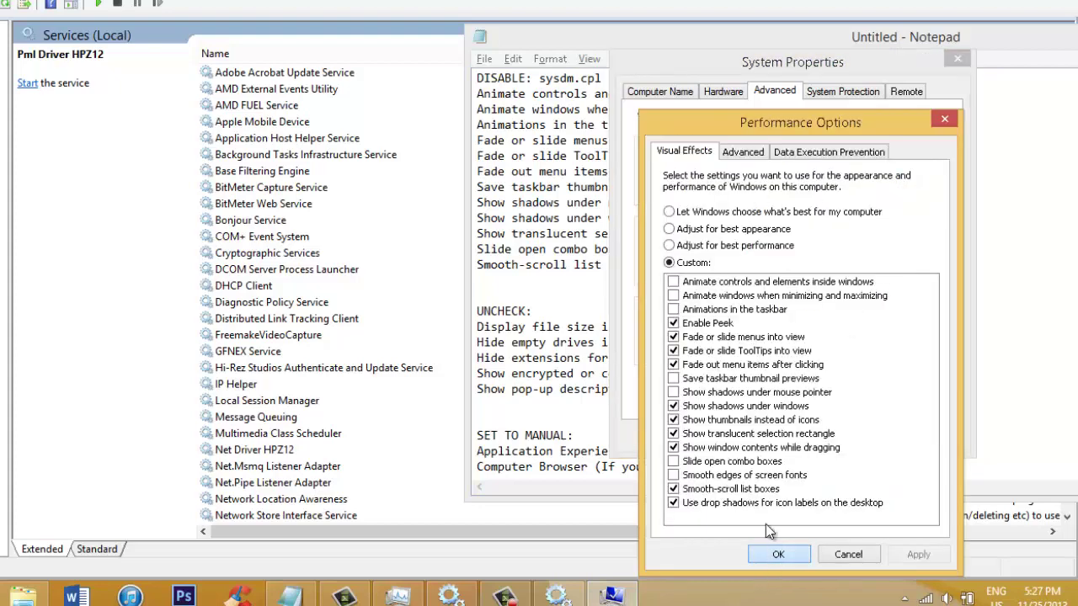
pyautogui.click(777, 556)
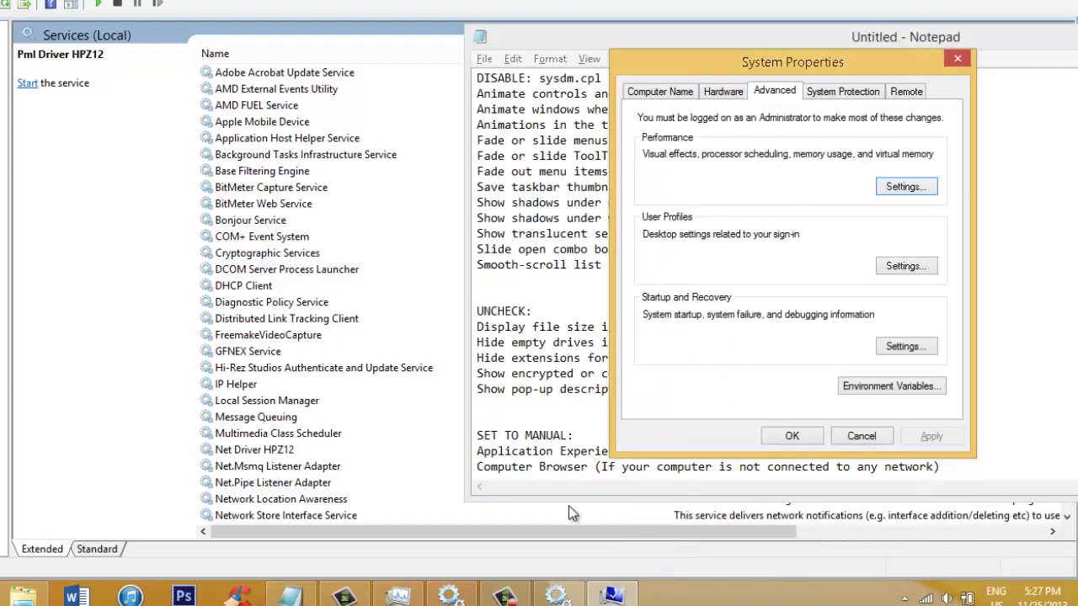
# Bring Services forward, then use the Show Desktop corner to minimise all windows
pyautogui.click(569, 505)
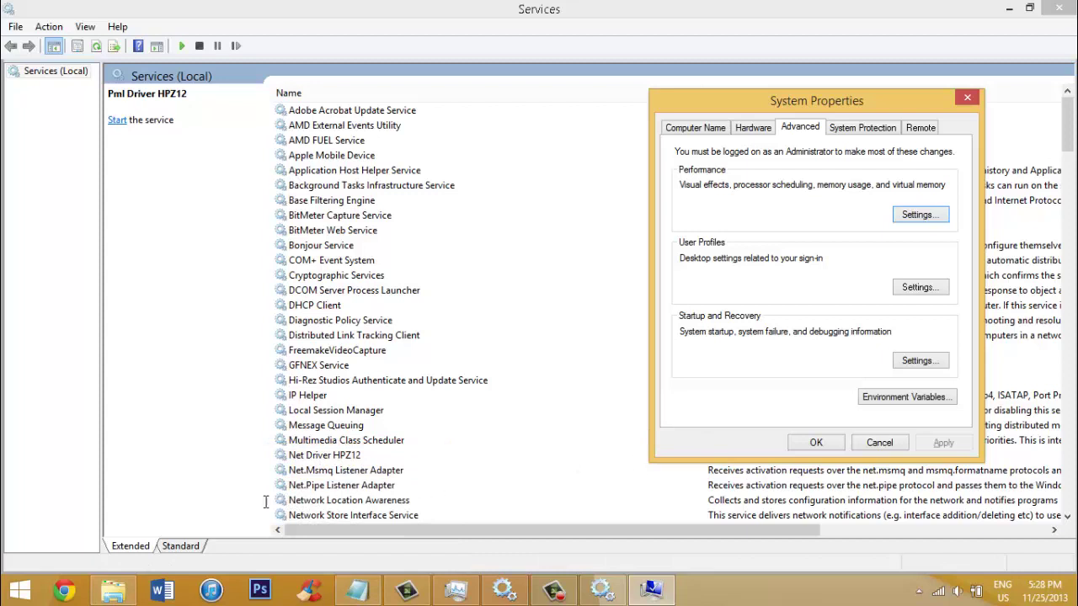
pyautogui.click(1075, 595)
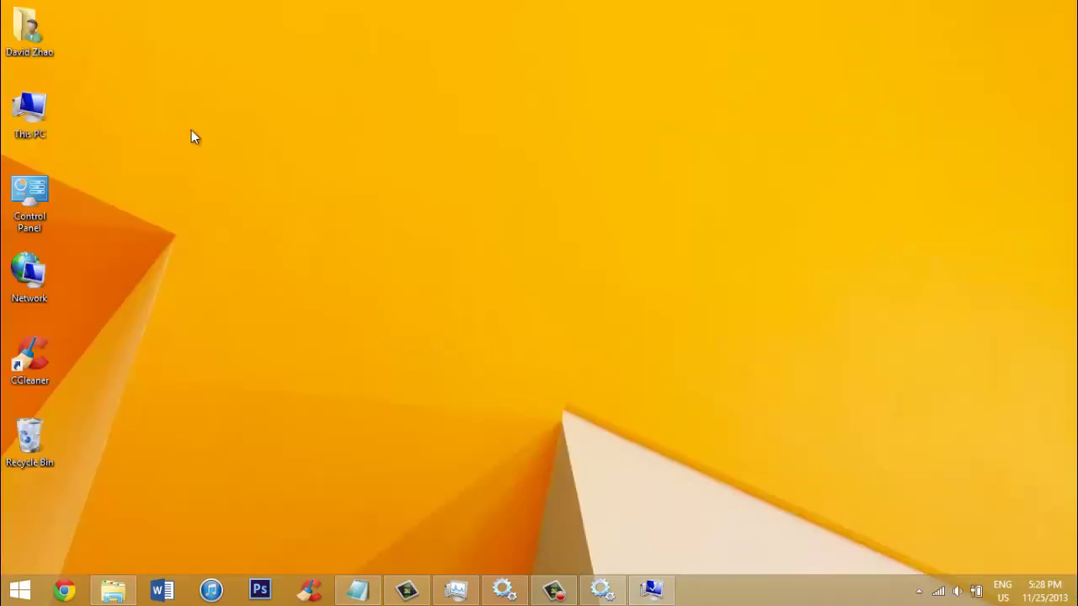
# Open This PC in File Explorer and show Folder Options' advanced View settings
pyautogui.doubleClick(33, 114)
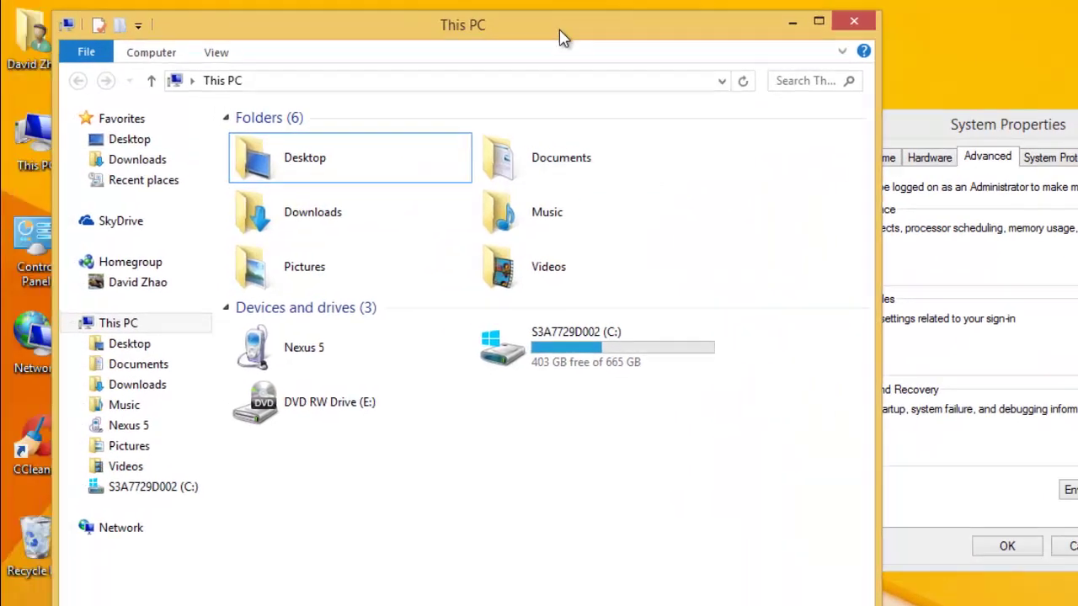
pyautogui.moveTo(563, 38); pyautogui.dragTo(621, 20)
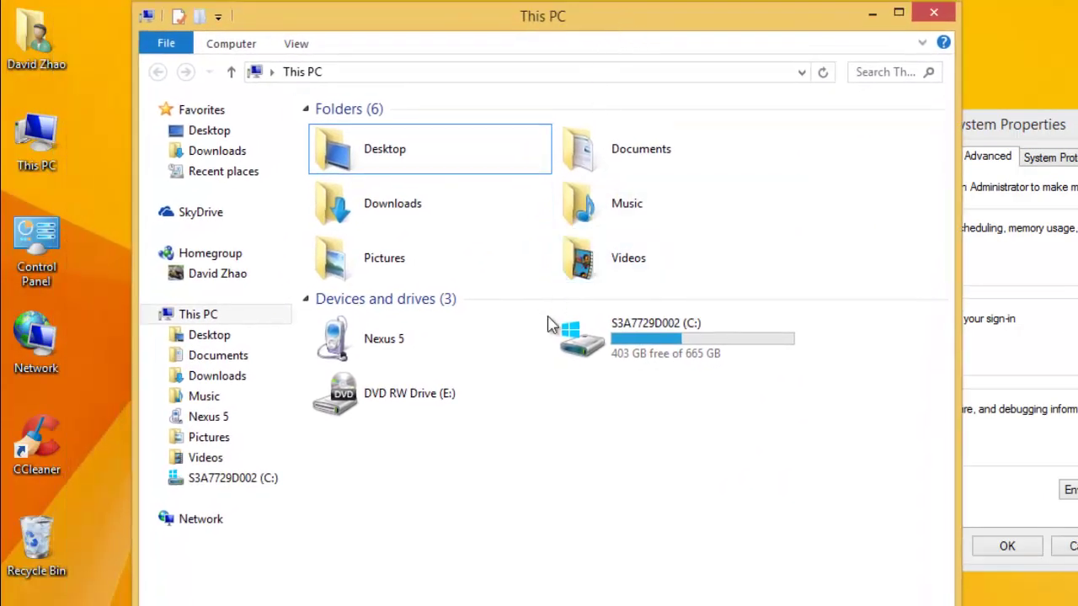
pyautogui.click(310, 48)
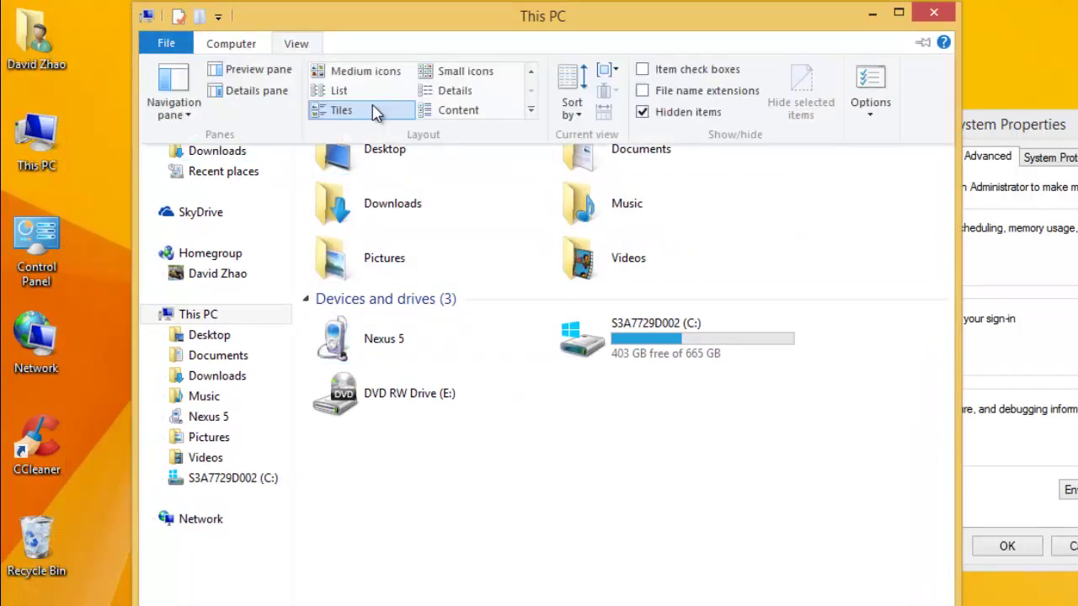
pyautogui.click(873, 84)
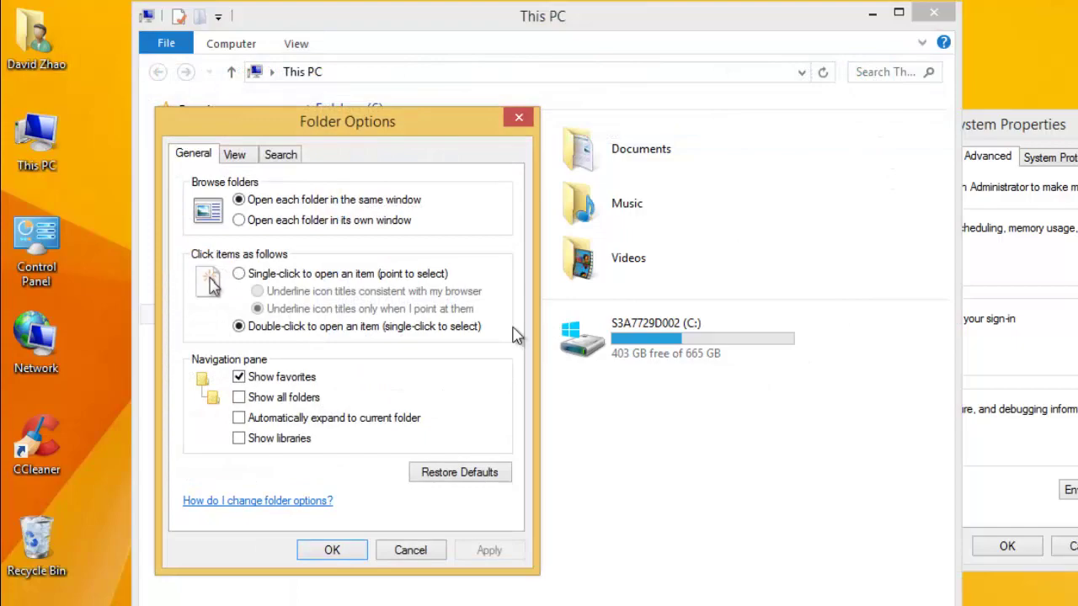
pyautogui.moveTo(270, 122); pyautogui.dragTo(367, 123)
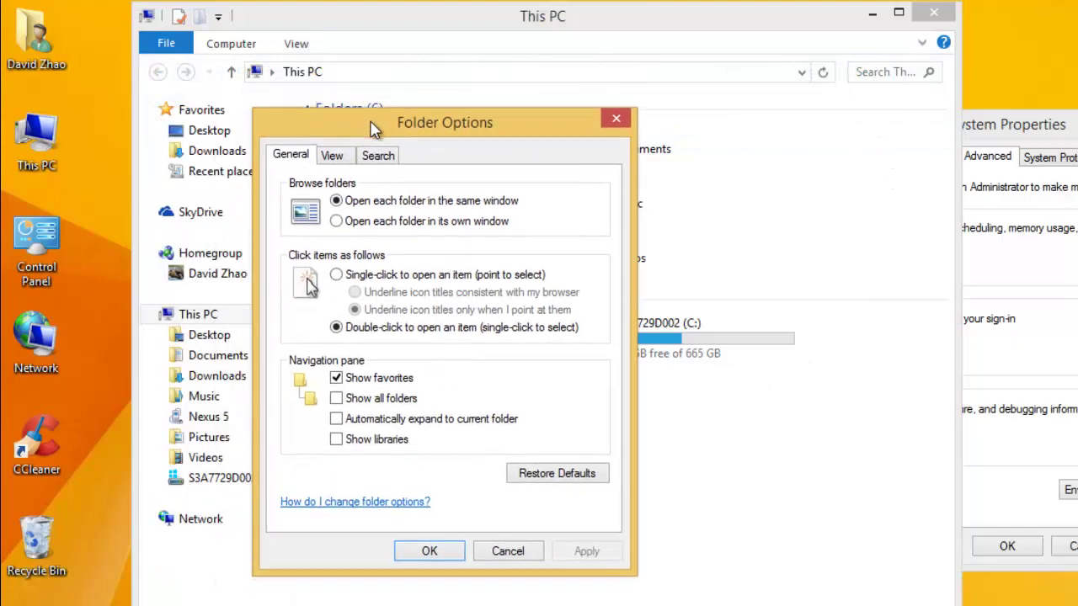
pyautogui.click(337, 158)
pyautogui.scroll(-1, 603, 364)
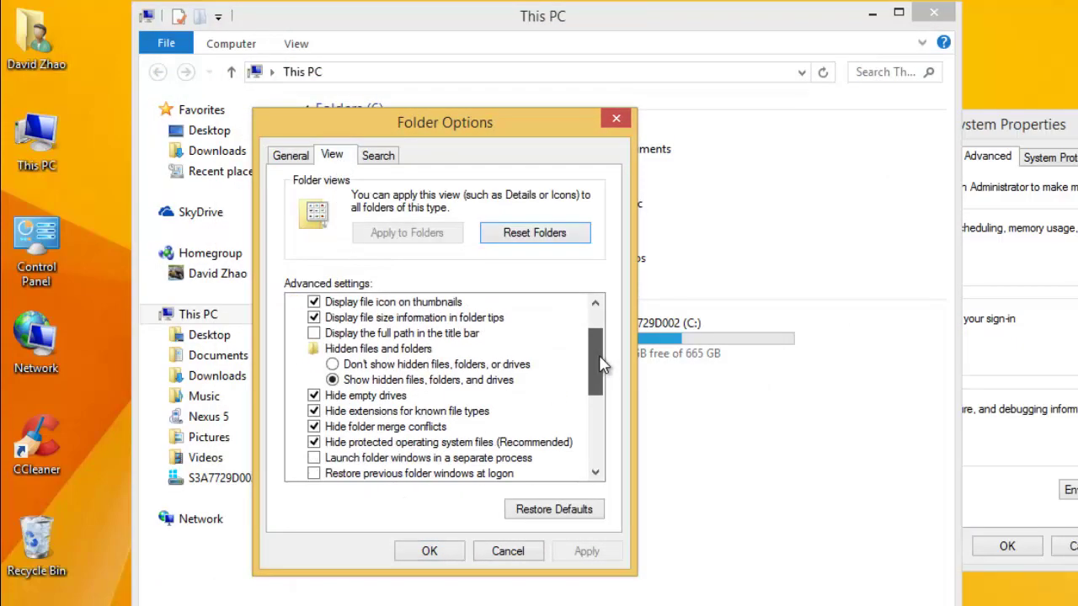
pyautogui.moveTo(603, 364); pyautogui.dragTo(589, 325)
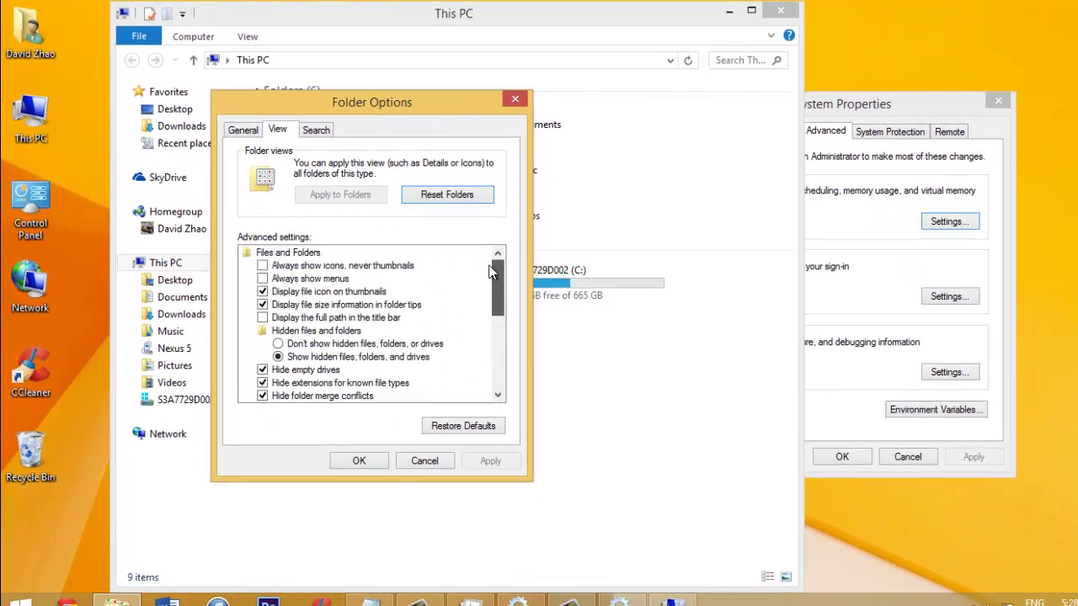
pyautogui.moveTo(493, 270); pyautogui.dragTo(505, 373)
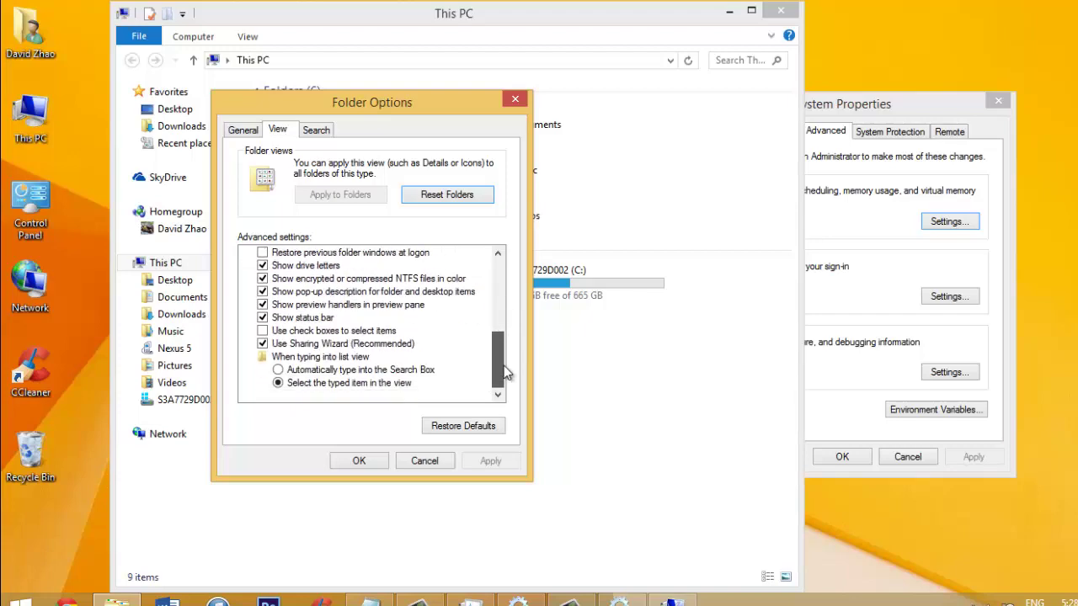
# Place the Notepad checklist beside Folder Options and review the first items of its UNCHECK list
pyautogui.hotkey('alt', 'Tab')
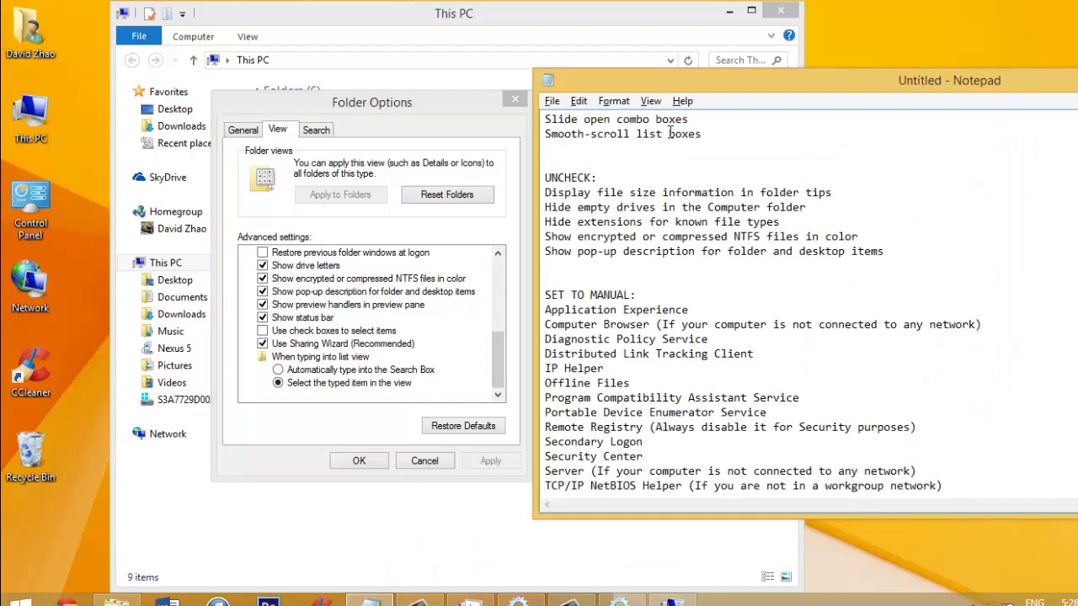
pyautogui.moveTo(628, 88); pyautogui.dragTo(644, 76)
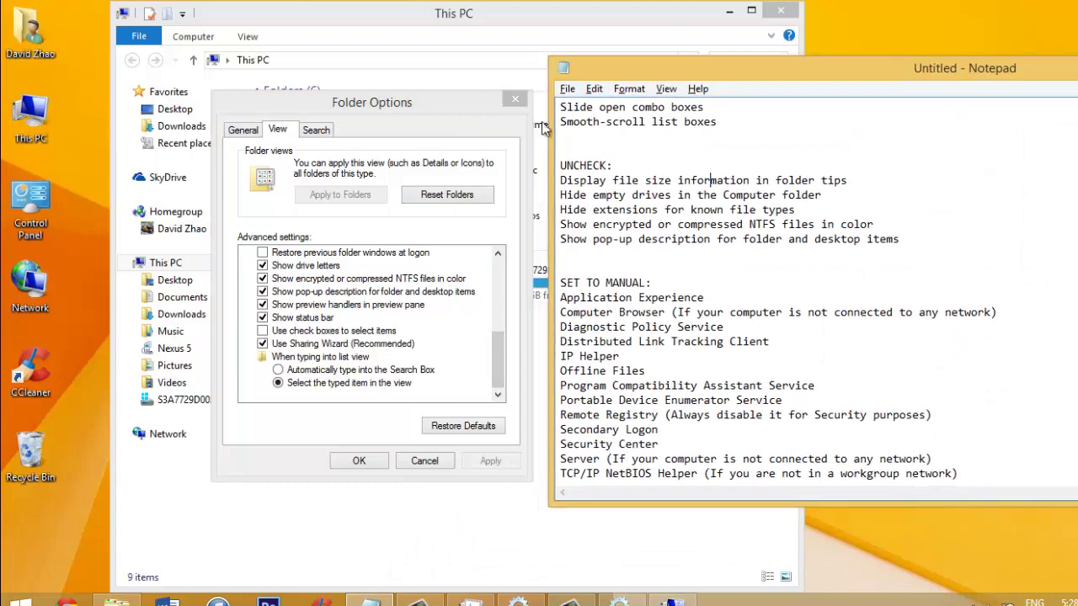
pyautogui.click(468, 150)
pyautogui.click(745, 27)
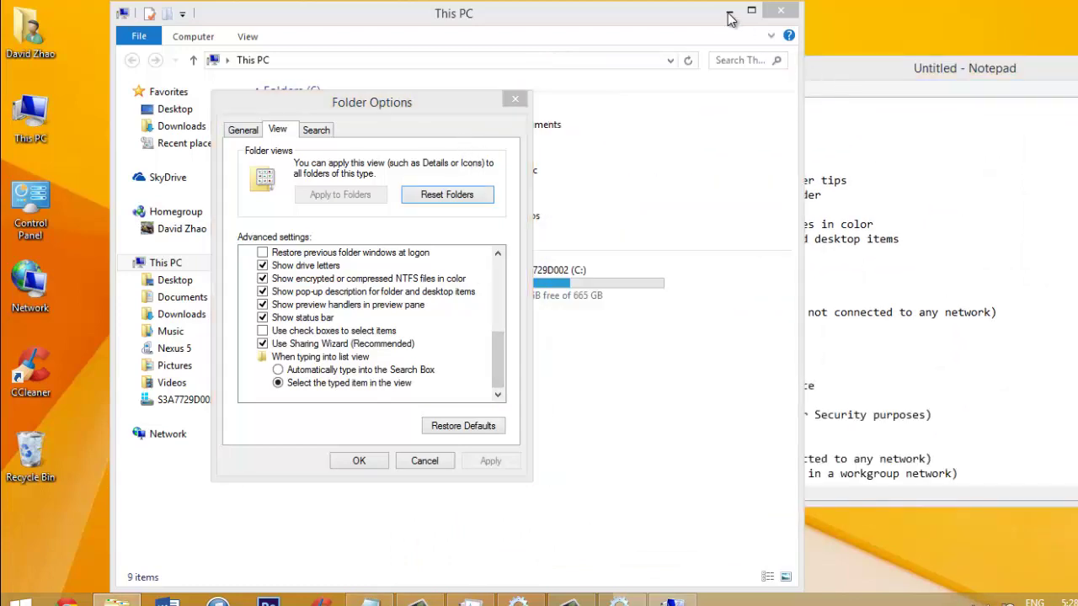
pyautogui.click(861, 245)
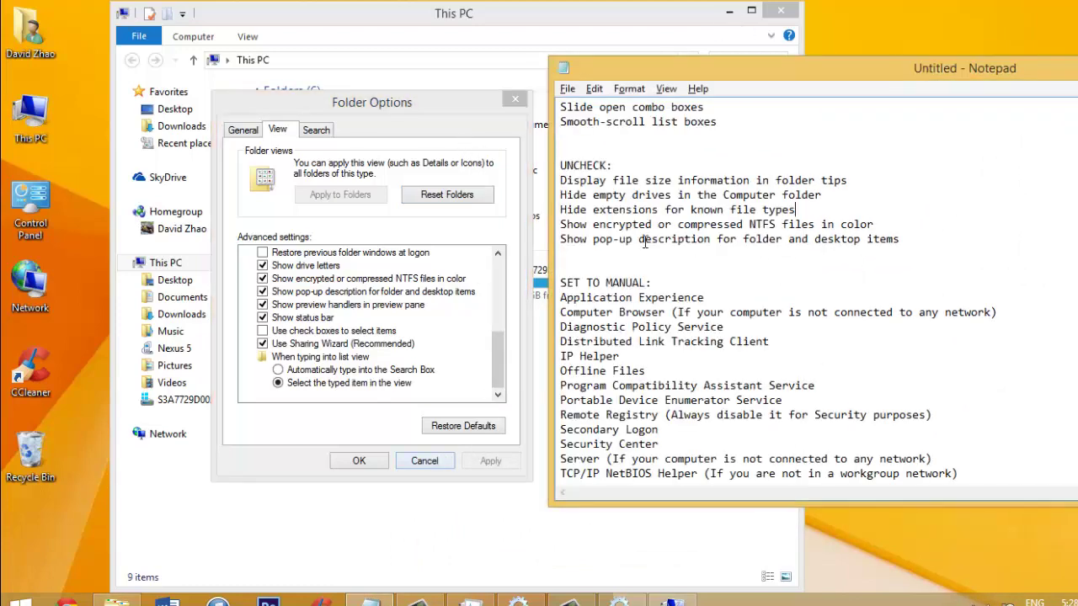
pyautogui.moveTo(563, 180); pyautogui.dragTo(863, 182)
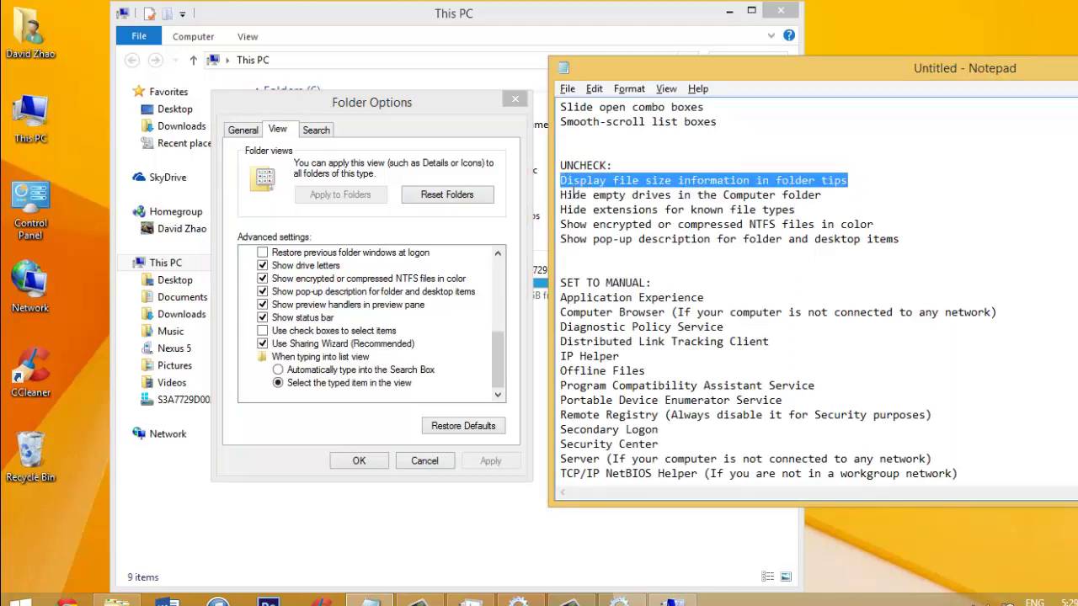
pyautogui.moveTo(548, 194); pyautogui.dragTo(805, 211)
pyautogui.click(834, 195)
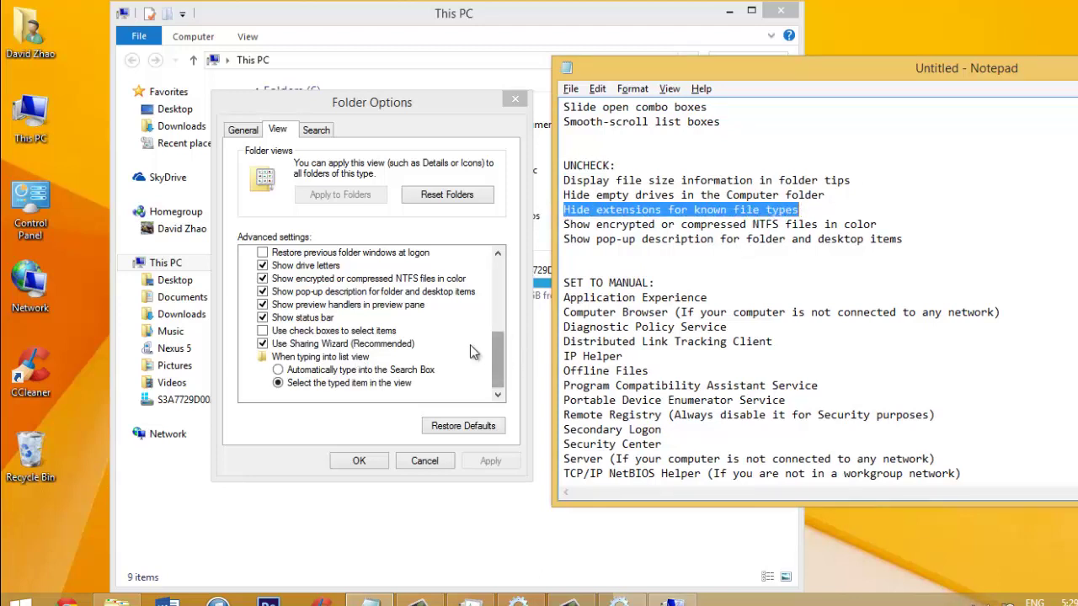
# Uncheck 'Show encrypted or compressed NTFS files in color' and 'Hide extensions for known file types'
pyautogui.click(352, 281)
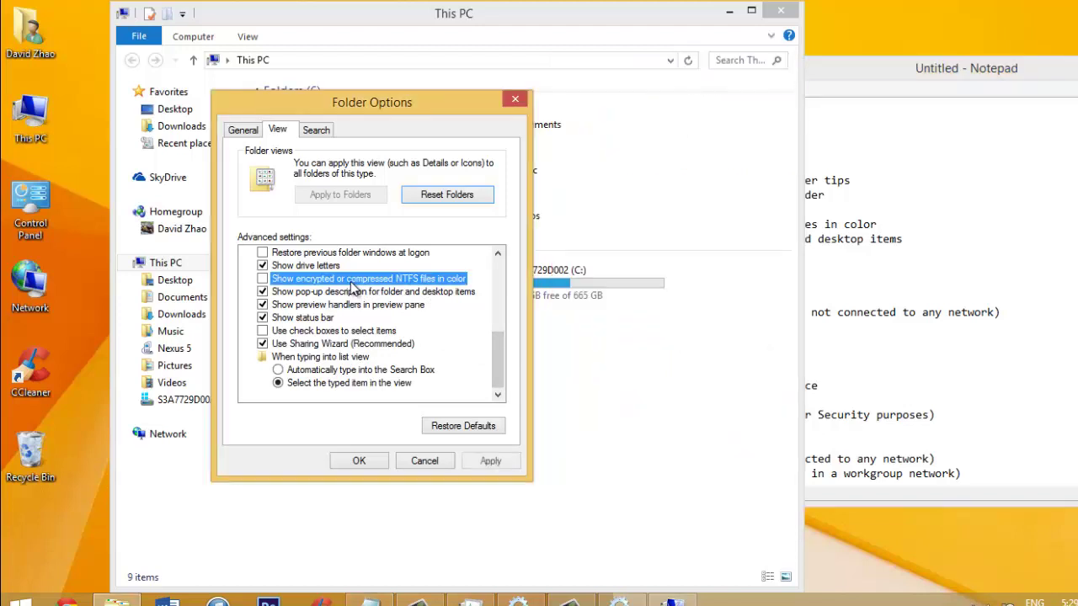
pyautogui.moveTo(493, 353); pyautogui.dragTo(497, 299)
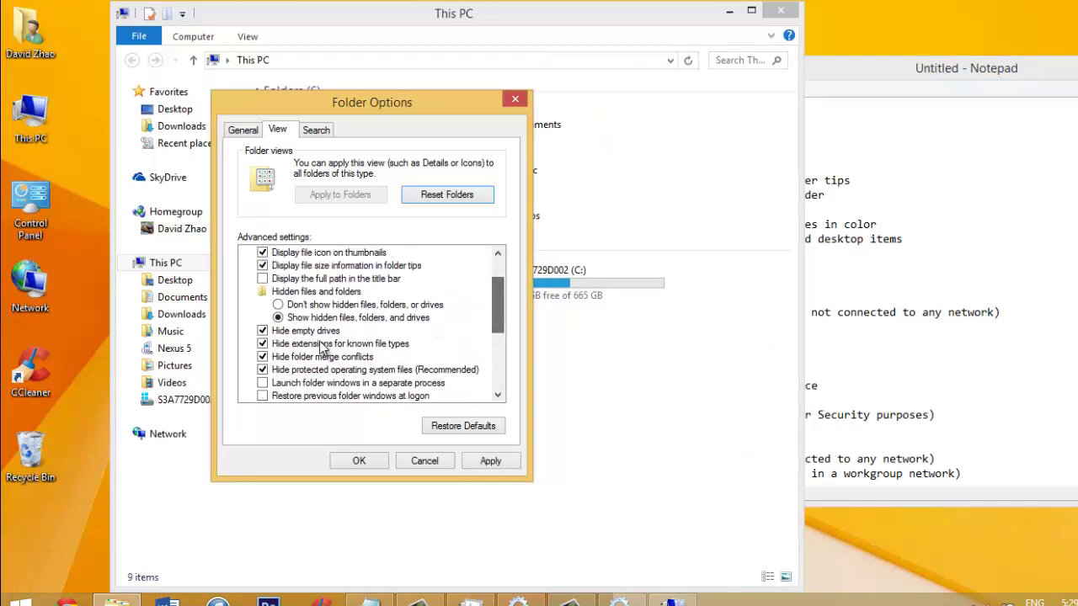
pyautogui.click(316, 345)
pyautogui.scroll(1, 356, 334)
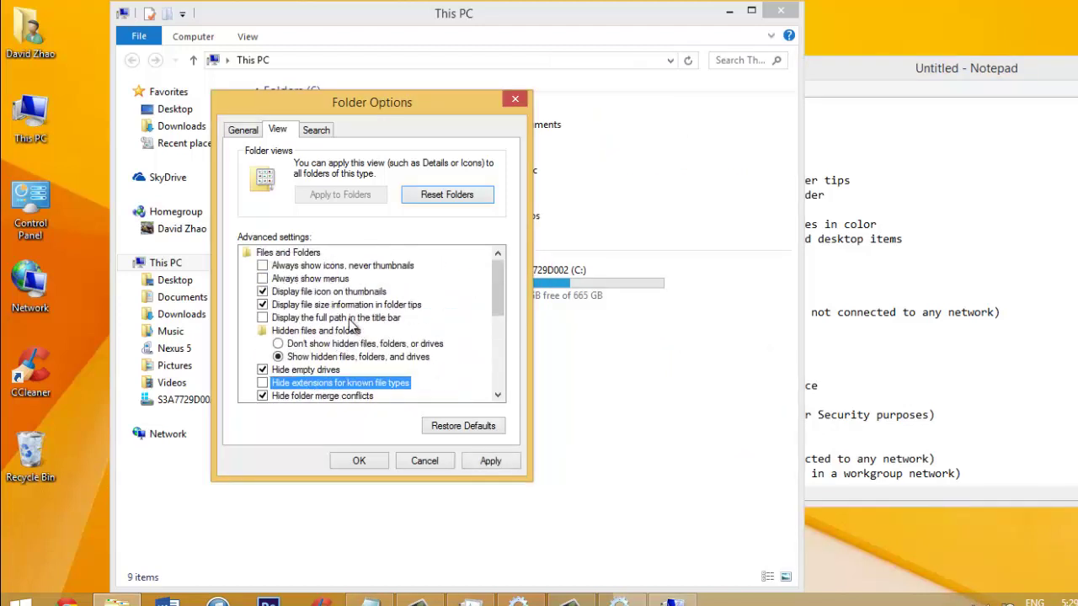
pyautogui.moveTo(497, 292); pyautogui.dragTo(497, 290)
pyautogui.scroll(-2, 379, 345)
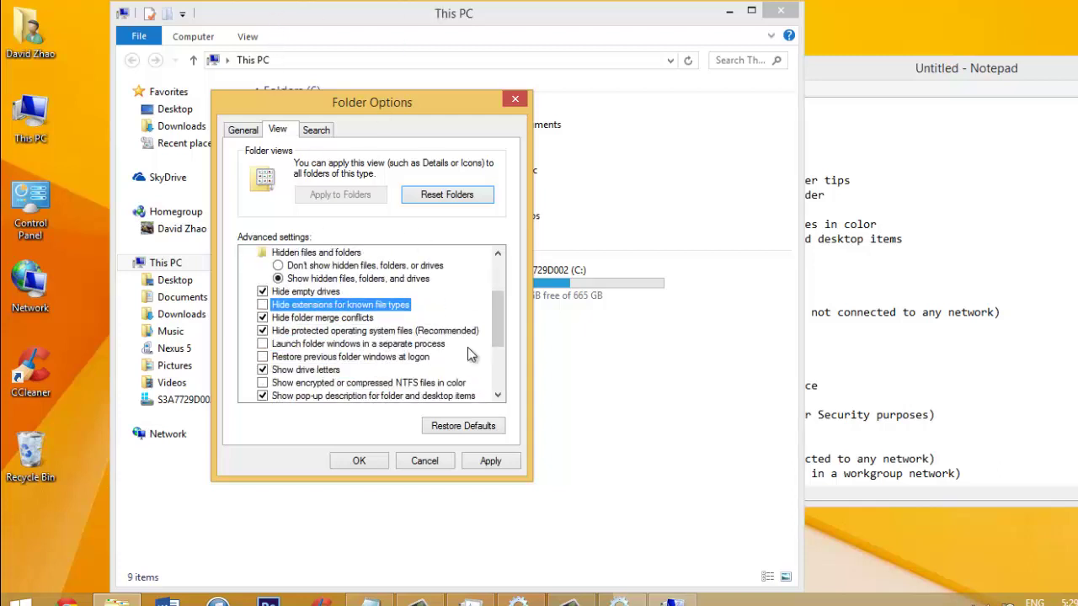
# Confirm the remaining UNCHECK items against the notes and close Folder Options
pyautogui.click(967, 270)
pyautogui.hotkey('shift', 'Up')
pyautogui.hotkey('shift', 'Up')
pyautogui.hotkey('shift', 'Up')
pyautogui.hotkey('shift', 'Up')
pyautogui.hotkey('shift', 'Up')
pyautogui.hotkey('shift', 'Up')
pyautogui.hotkey('shift', 'Up')
pyautogui.hotkey('shift', 'Up')
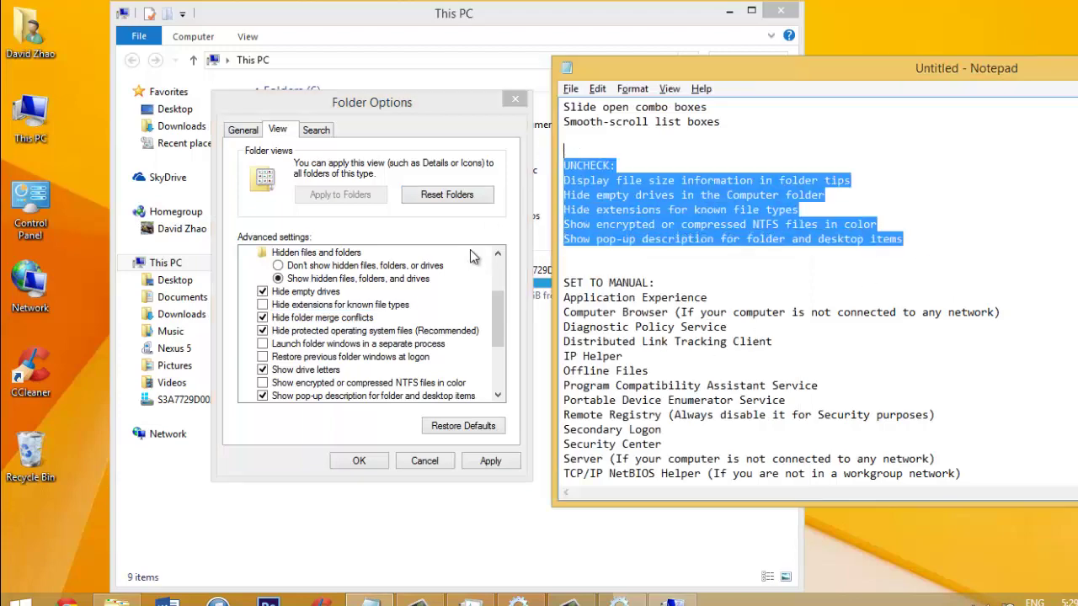
pyautogui.click(850, 312)
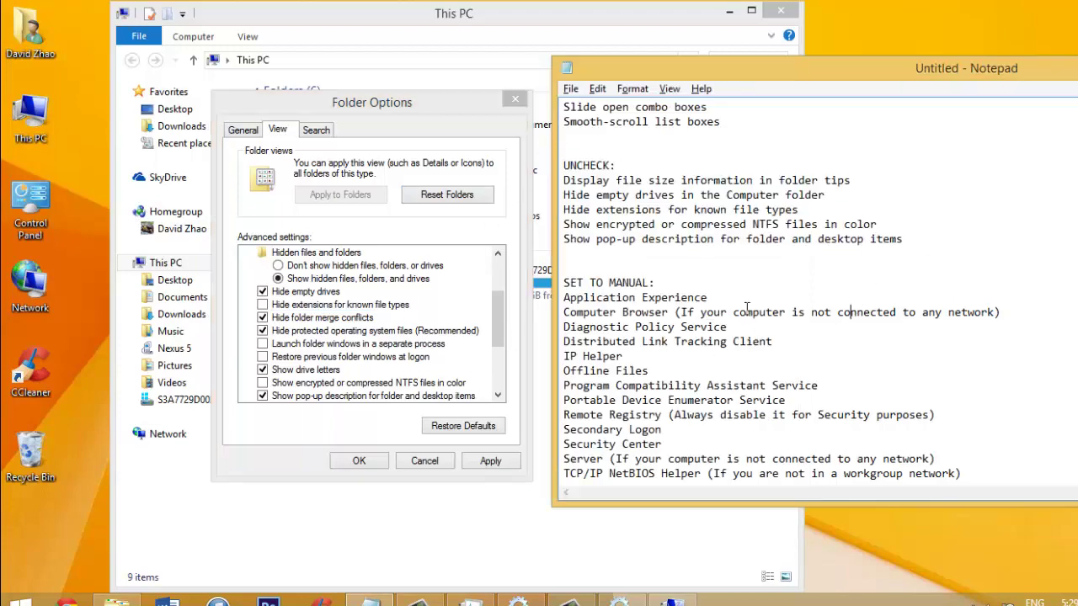
pyautogui.scroll(2, 744, 327)
pyautogui.scroll(2, 740, 327)
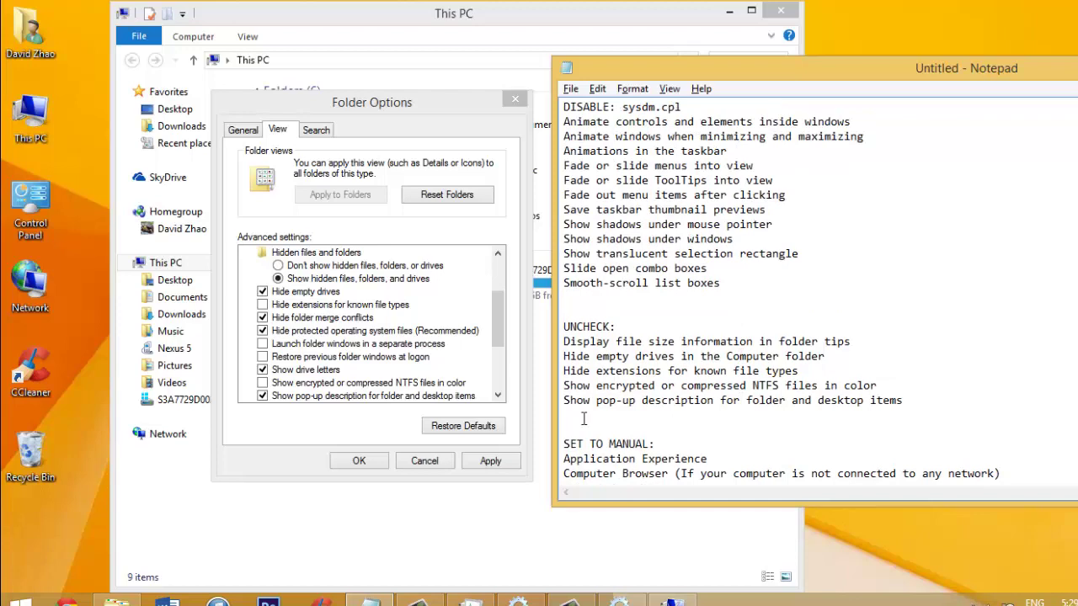
pyautogui.keyDown('shift'); pyautogui.click(842, 431); pyautogui.keyUp('shift')
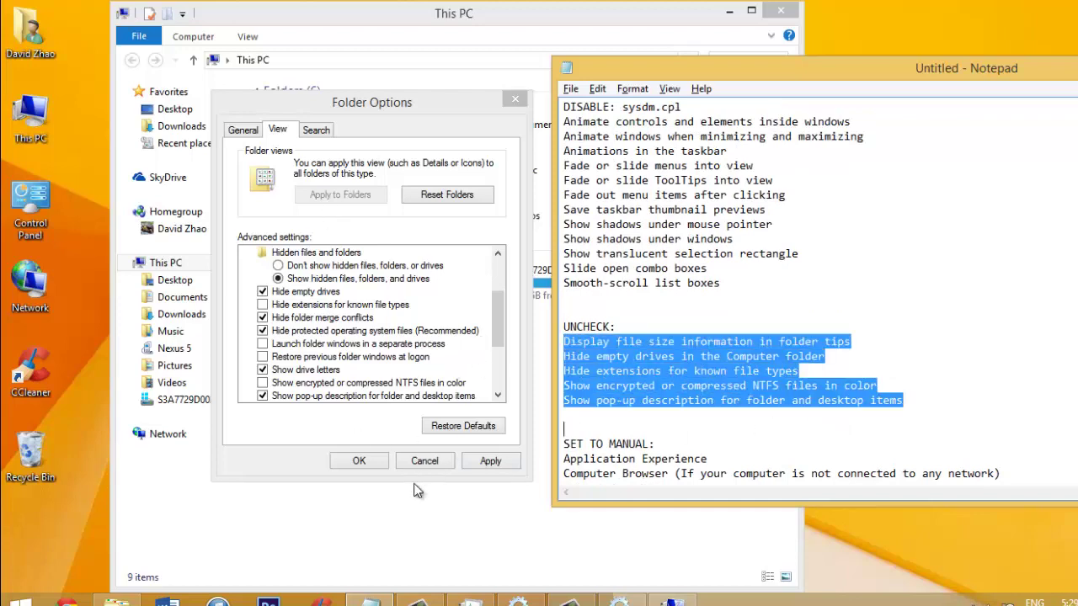
pyautogui.click(416, 464)
# Minimize Notepad, close System Properties, and go to More power options from the battery tray icon
pyautogui.click(954, 247)
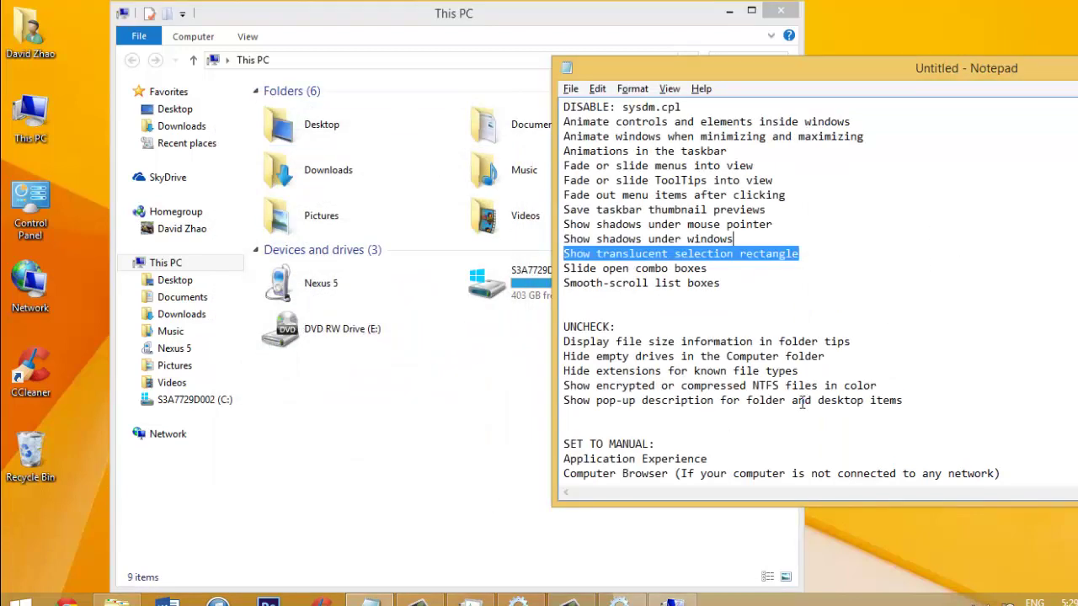
pyautogui.scroll(-4, 803, 402)
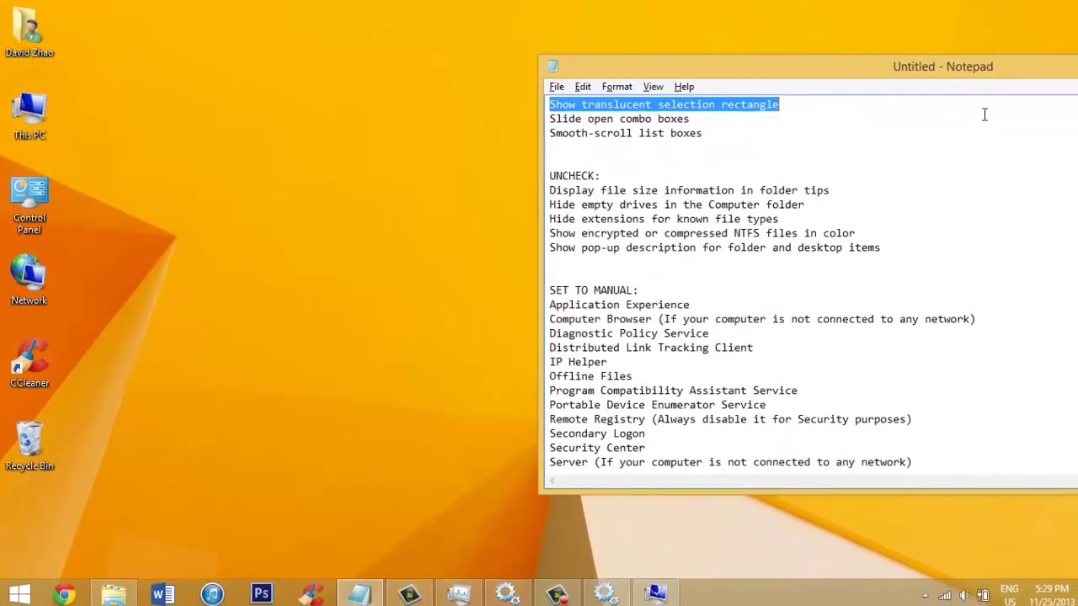
pyautogui.click(916, 77)
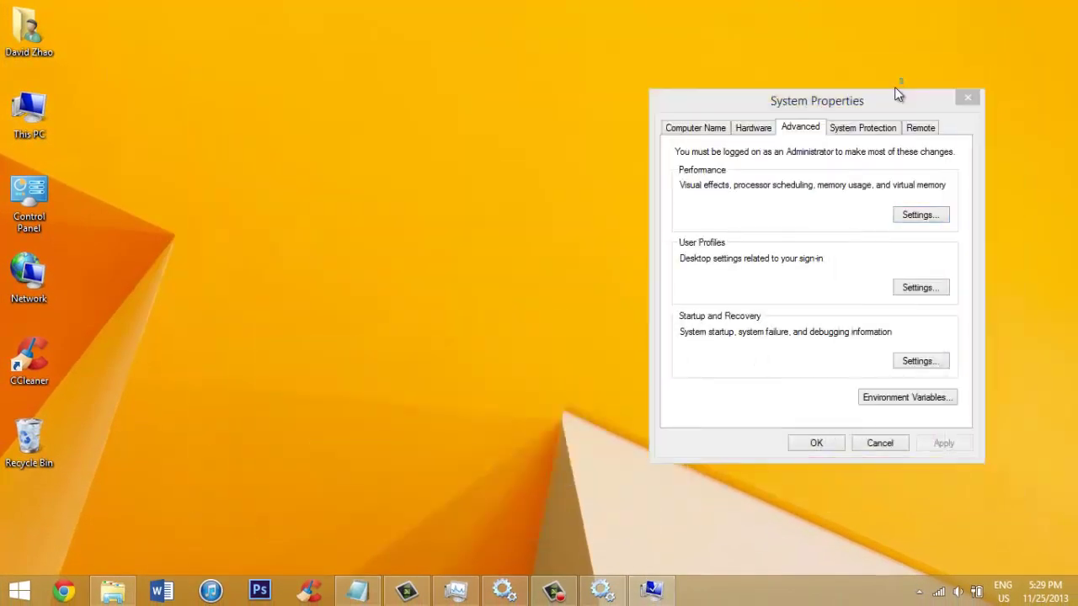
pyautogui.click(960, 95)
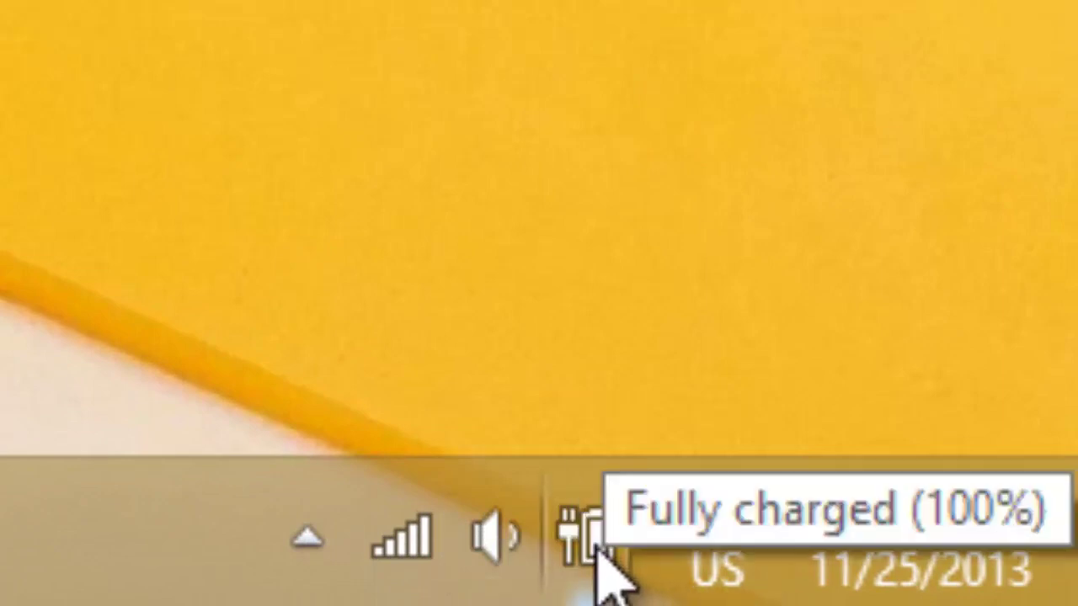
pyautogui.click(591, 545)
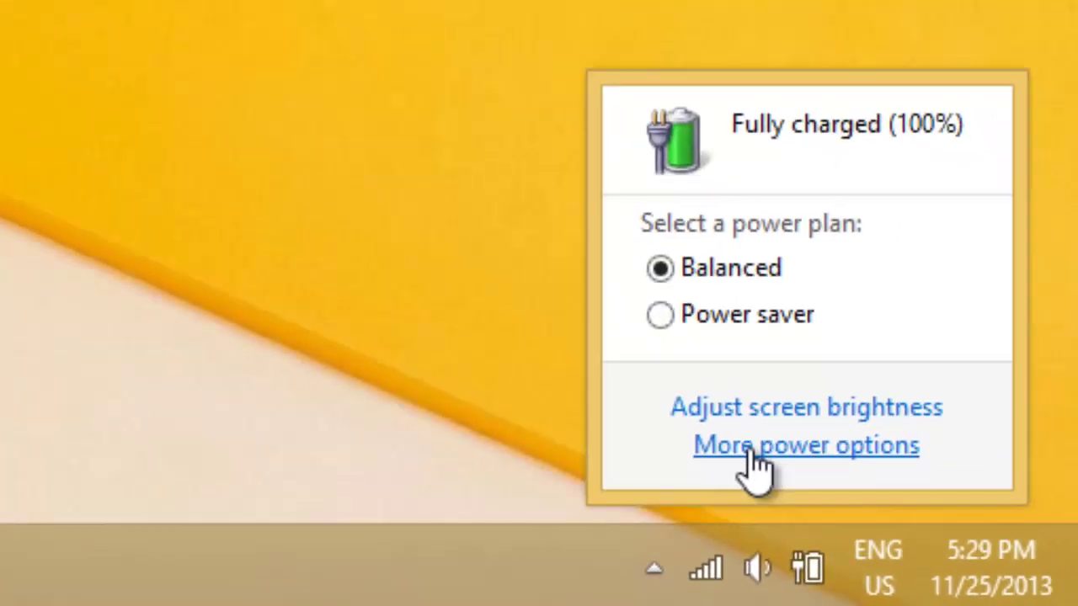
pyautogui.click(537, 333)
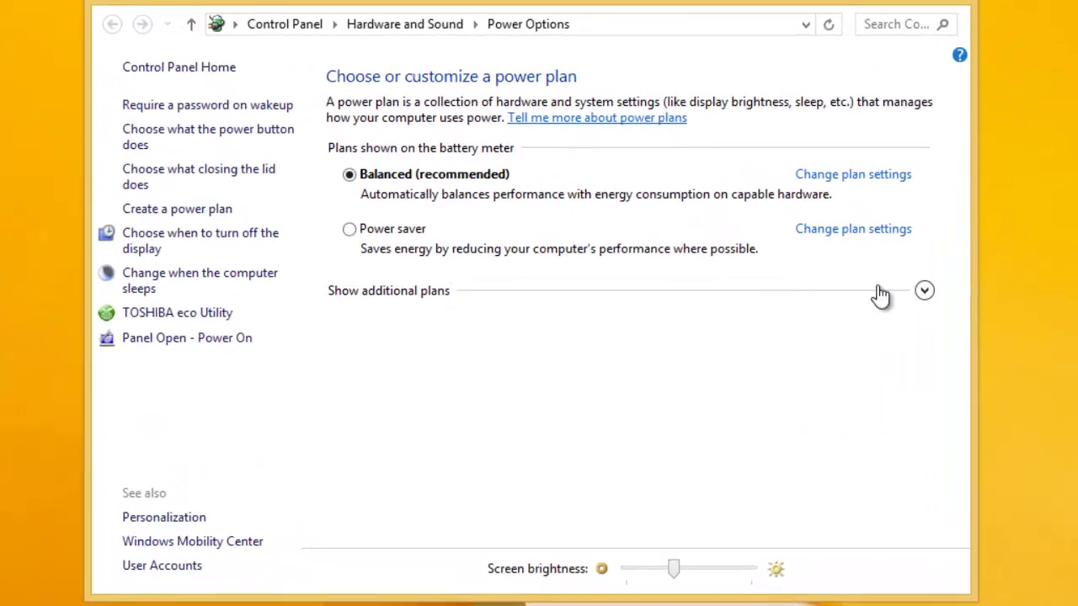
# Reveal the additional plans and select High performance, after briefly trying Power saver and Balanced
pyautogui.click(924, 291)
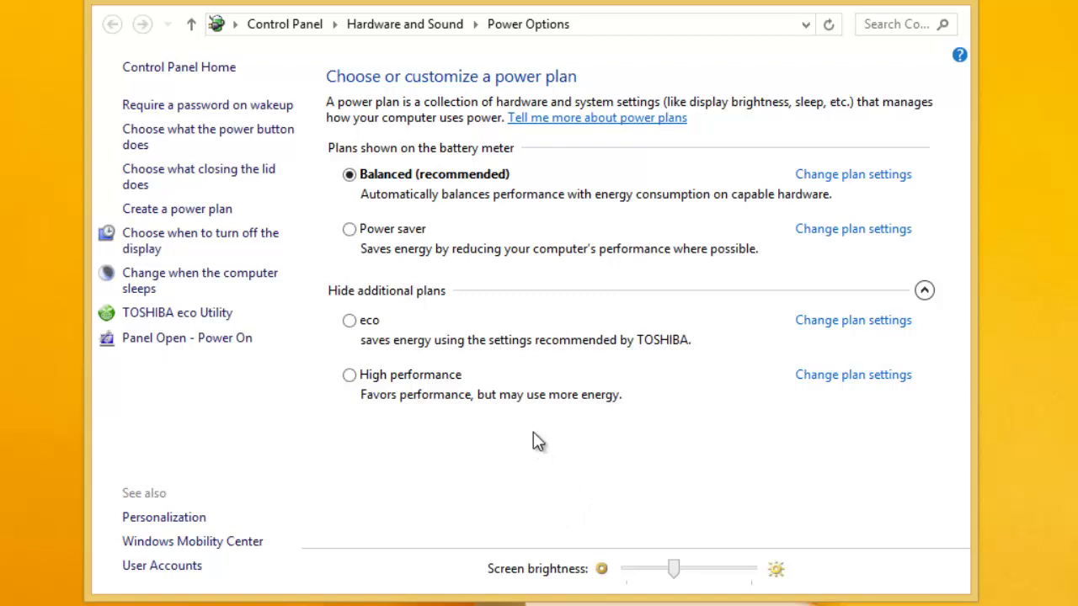
pyautogui.click(417, 239)
pyautogui.click(431, 173)
pyautogui.click(409, 391)
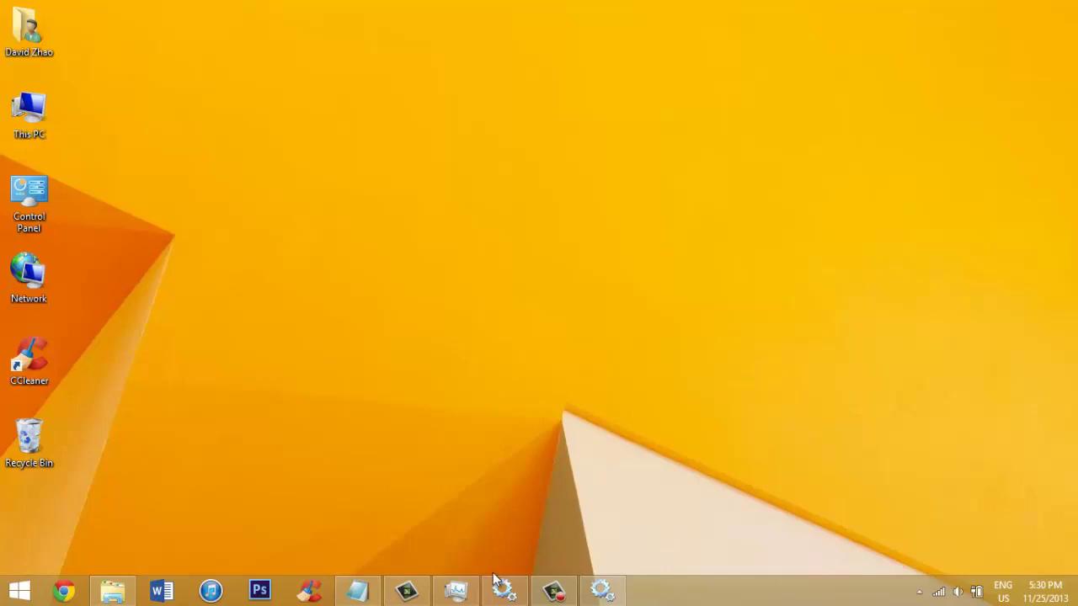
pyautogui.click(407, 591)
pyautogui.click(554, 591)
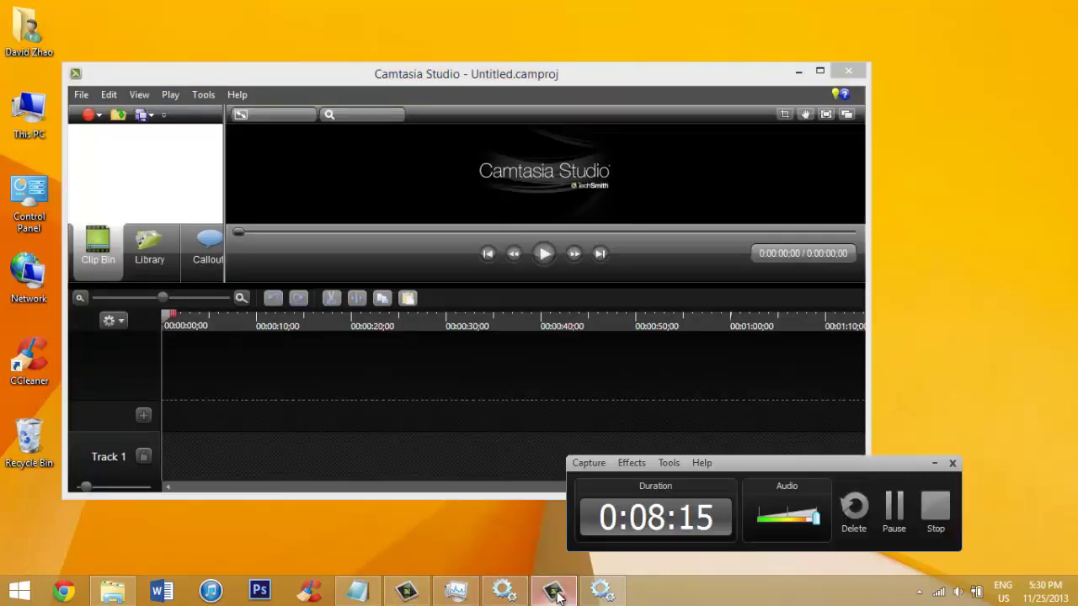
pyautogui.click(1074, 596)
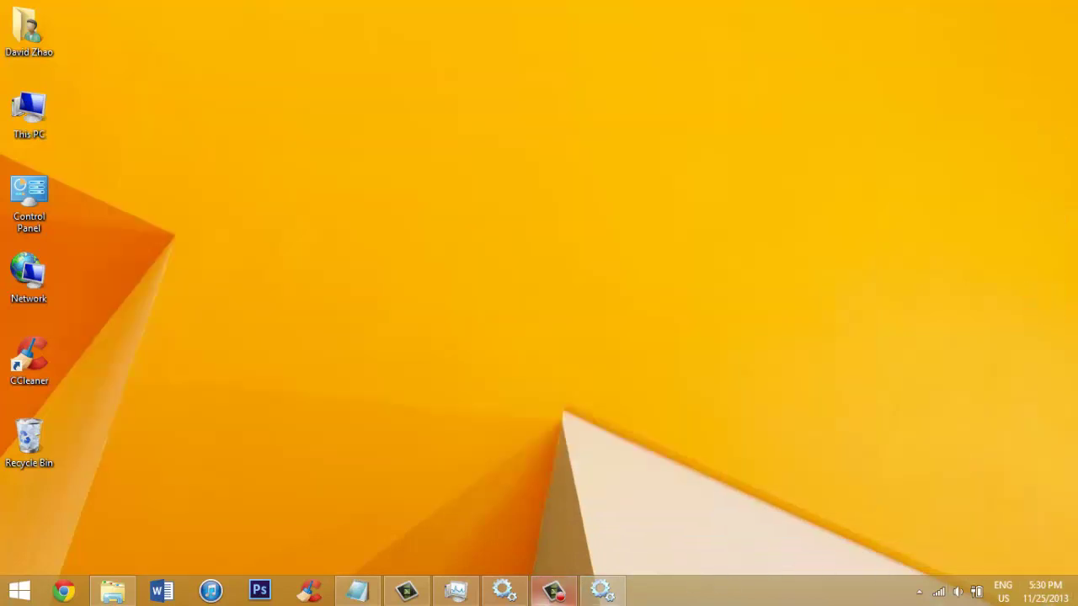
pyautogui.moveTo(221, 275); pyautogui.dragTo(652, 594)
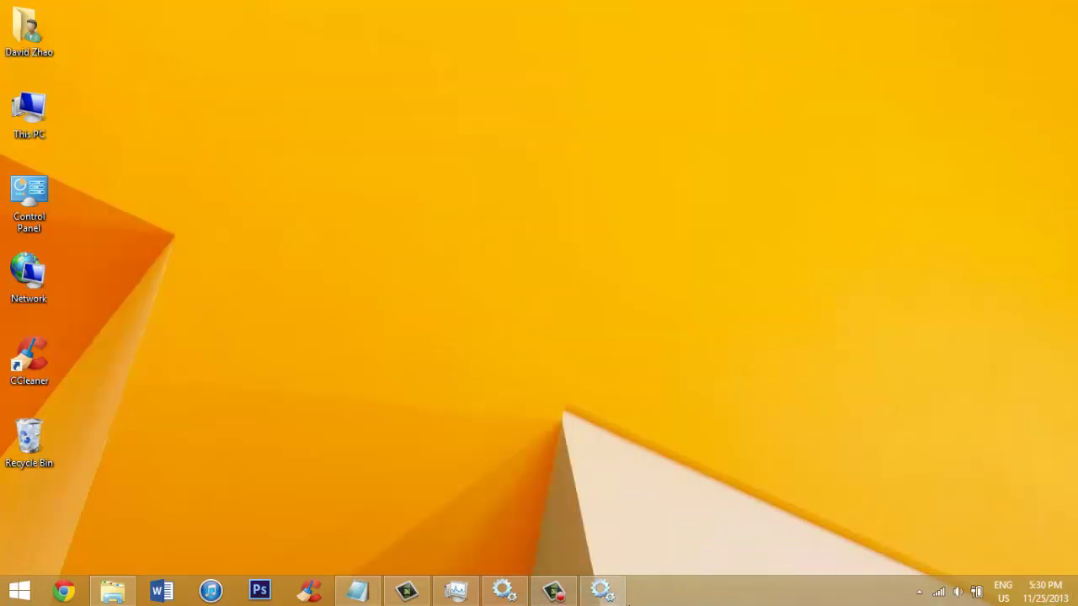